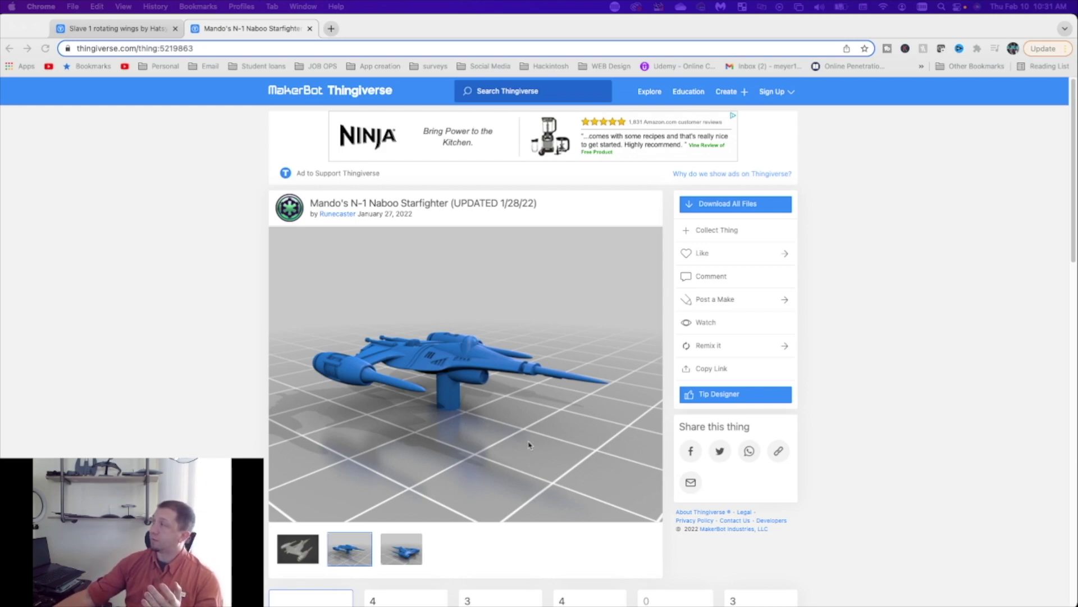
Review the Naboo Starfighter's grey and blue images and summary, then go to the Slave 1 rotating wings page
click(299, 554)
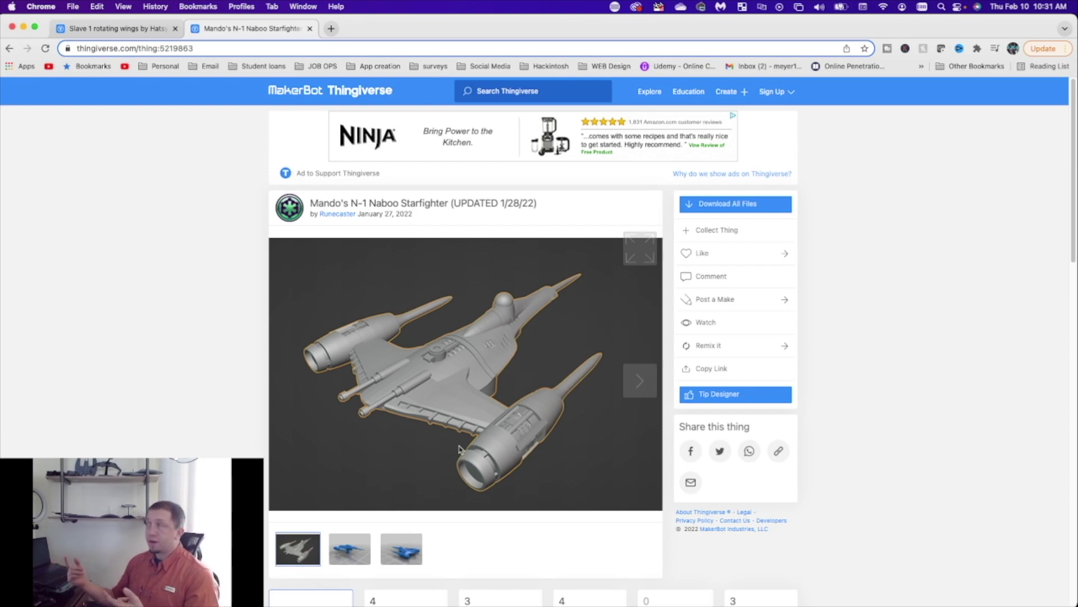
click(350, 555)
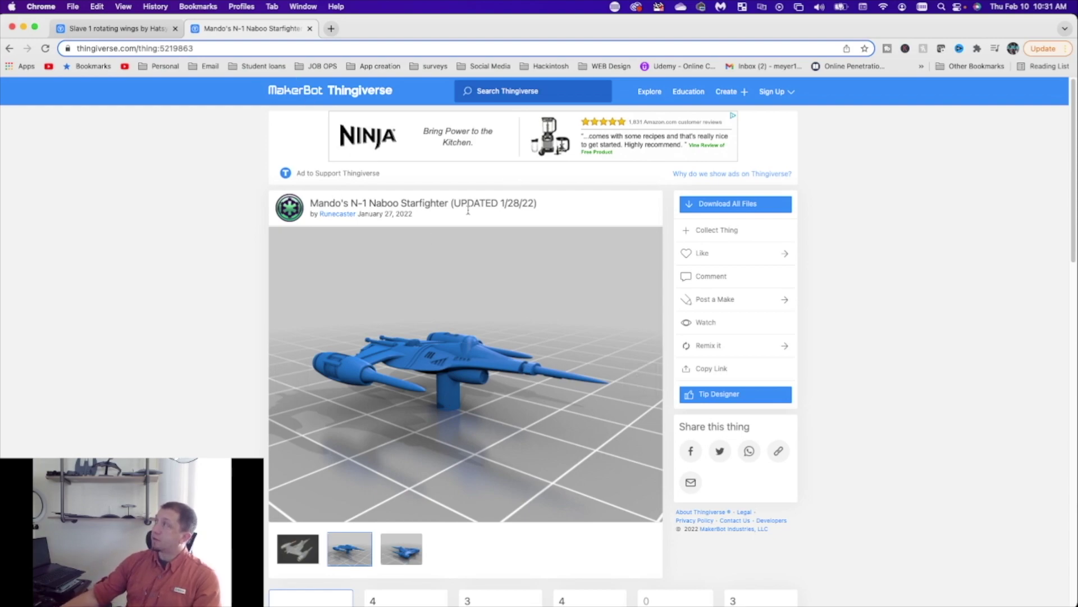
scroll(809, 303, down, 8)
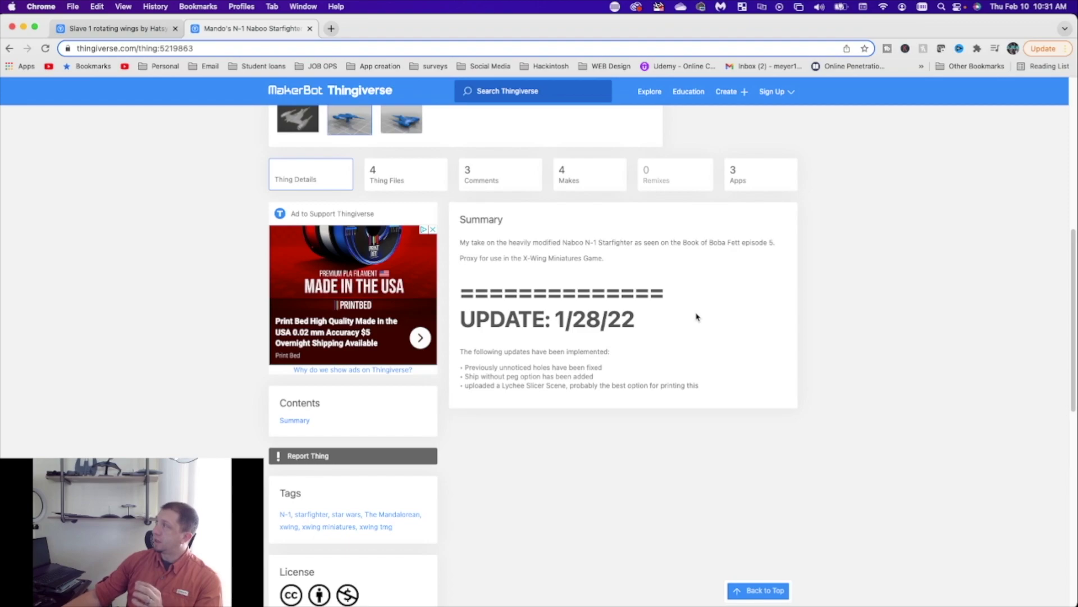
scroll(688, 318, up, 8)
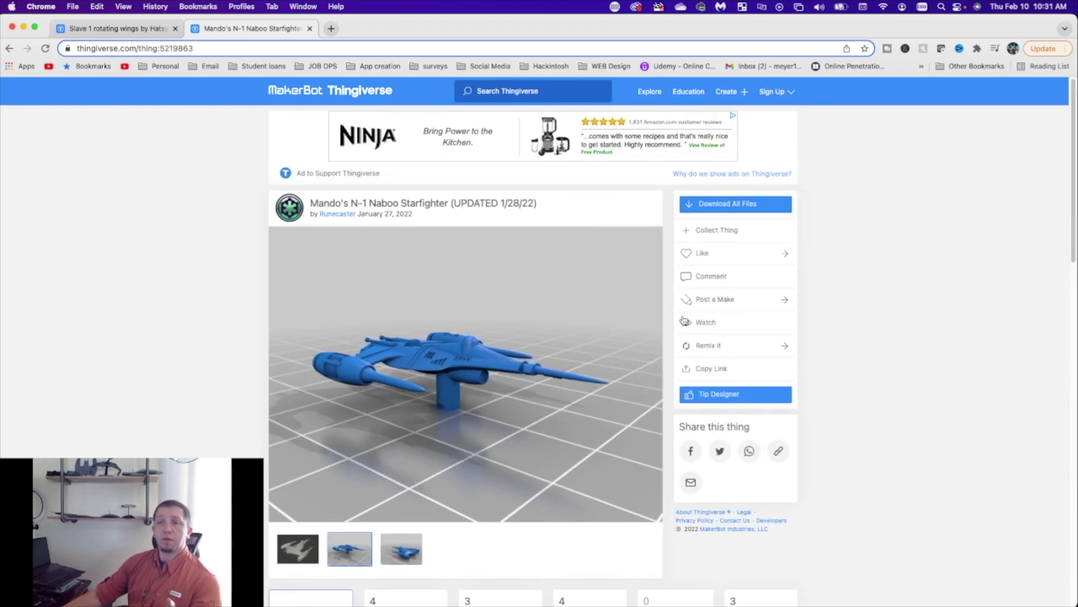
click(154, 32)
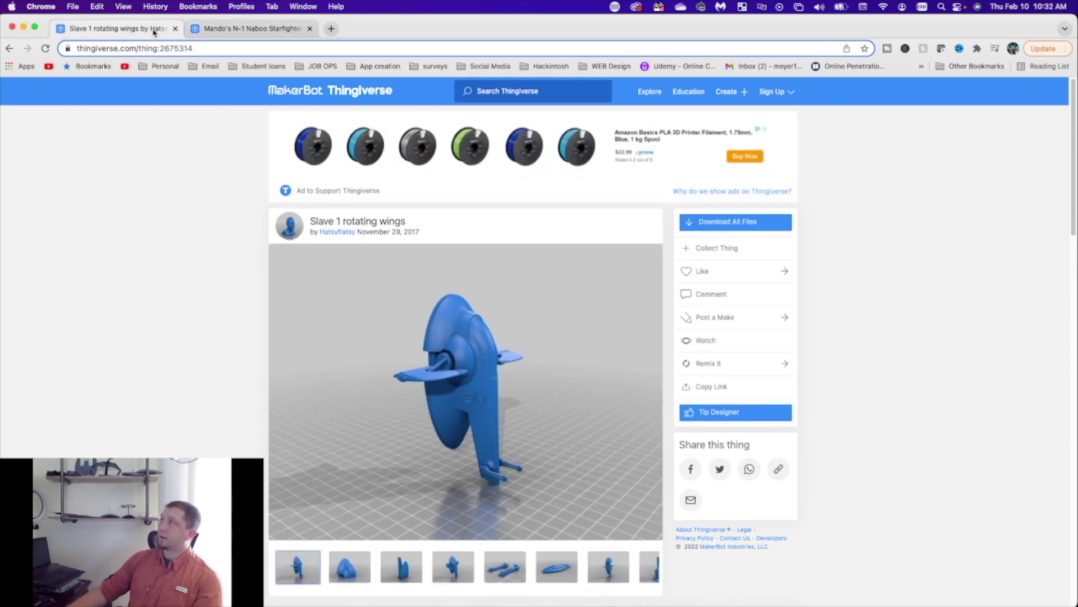
scroll(211, 251, down, 1)
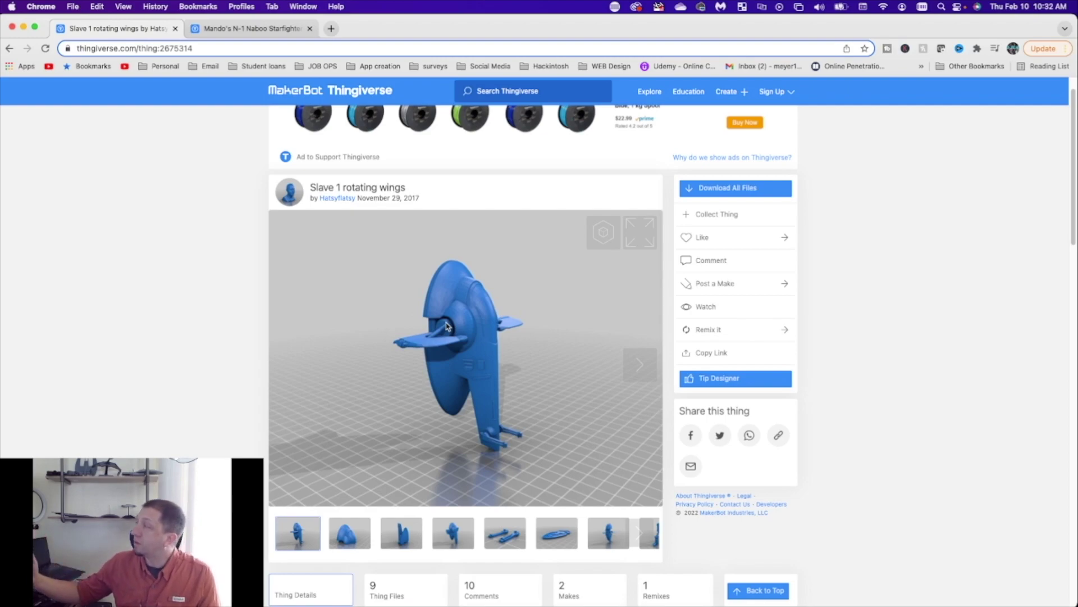
scroll(860, 242, down, 3)
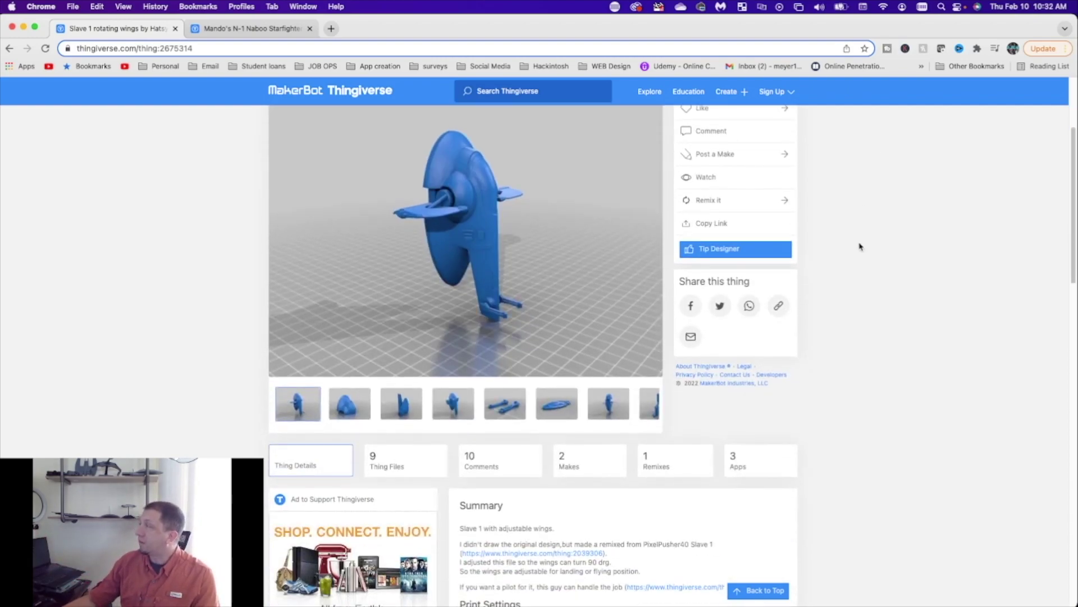
scroll(858, 251, up, 3)
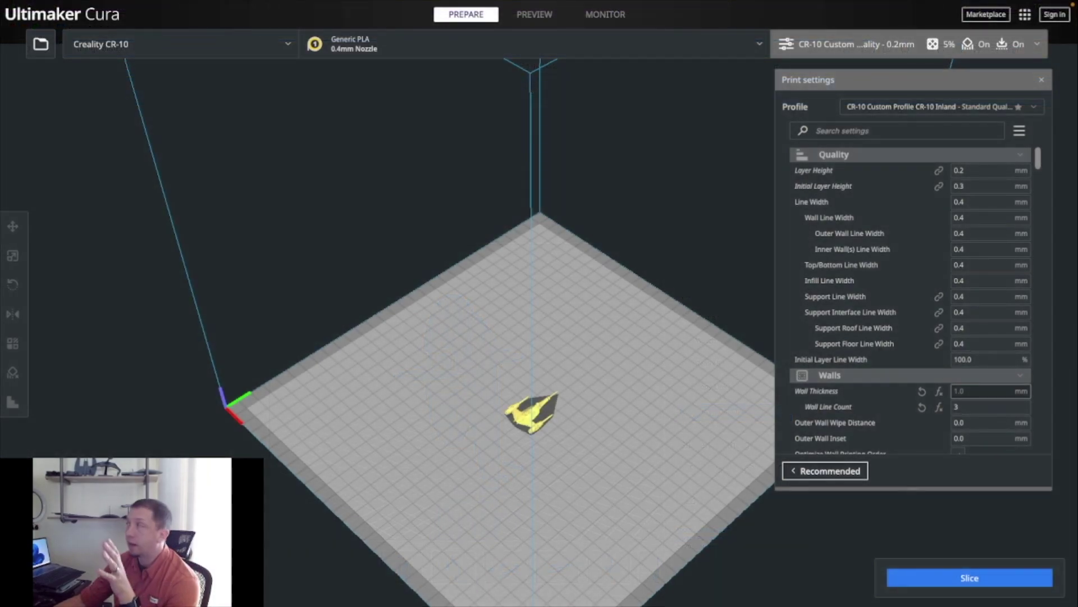
Switch the selected printer from the Creality CR-10 to the Creality Ender-3
right_drag(326, 228, 256, 91)
click(223, 40)
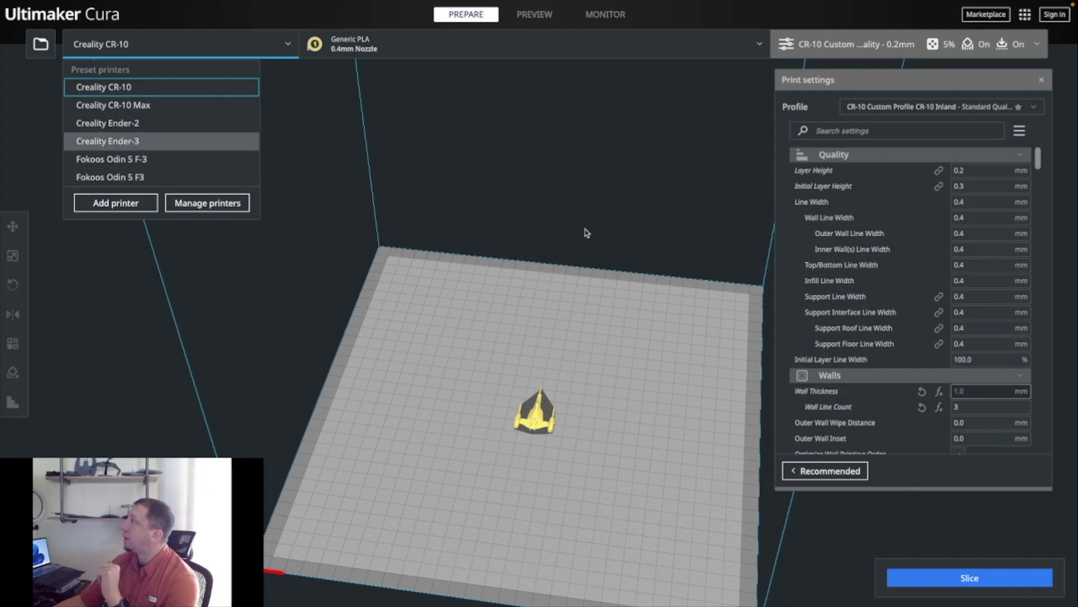
scroll(595, 374, up, 10)
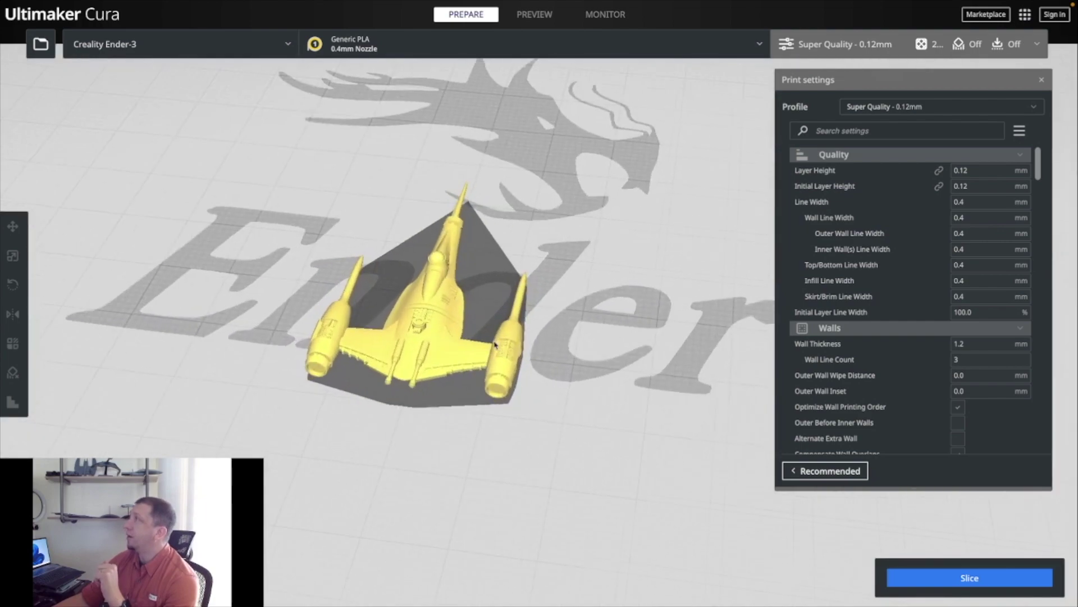
Select the starfighter and orbit the view around it down to build-plate level
right_drag(493, 312, 550, 299)
click(308, 433)
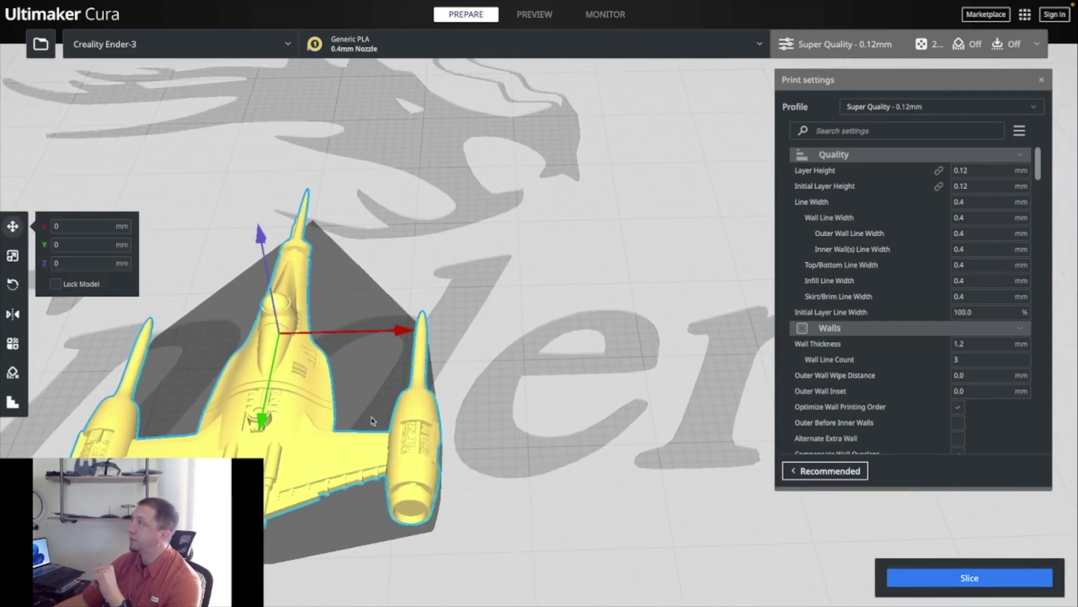
right_drag(401, 388, 425, 355)
scroll(427, 354, down, 10)
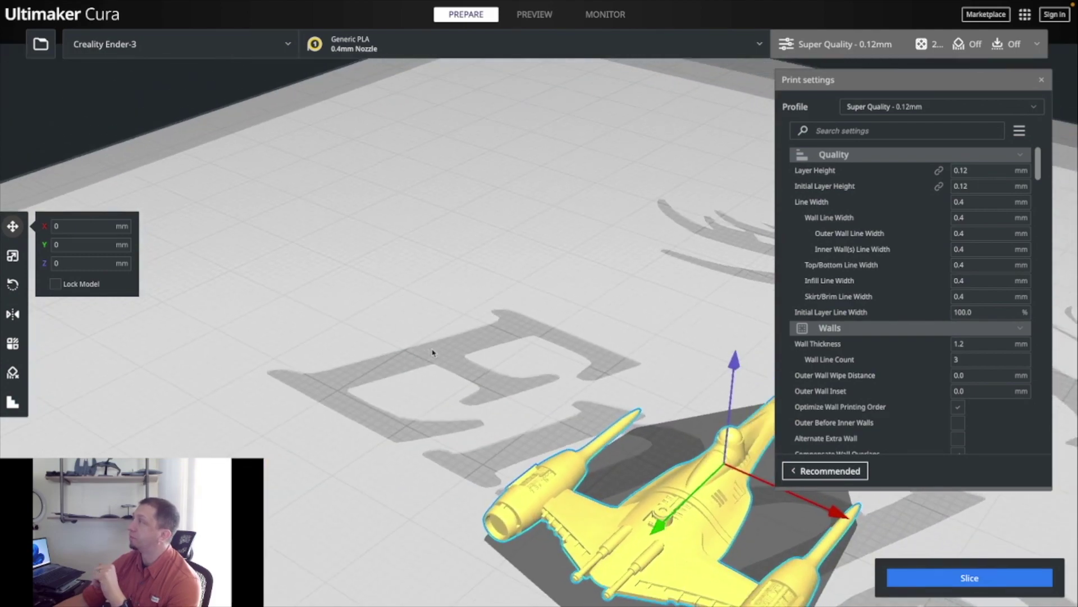
scroll(512, 366, down, 3)
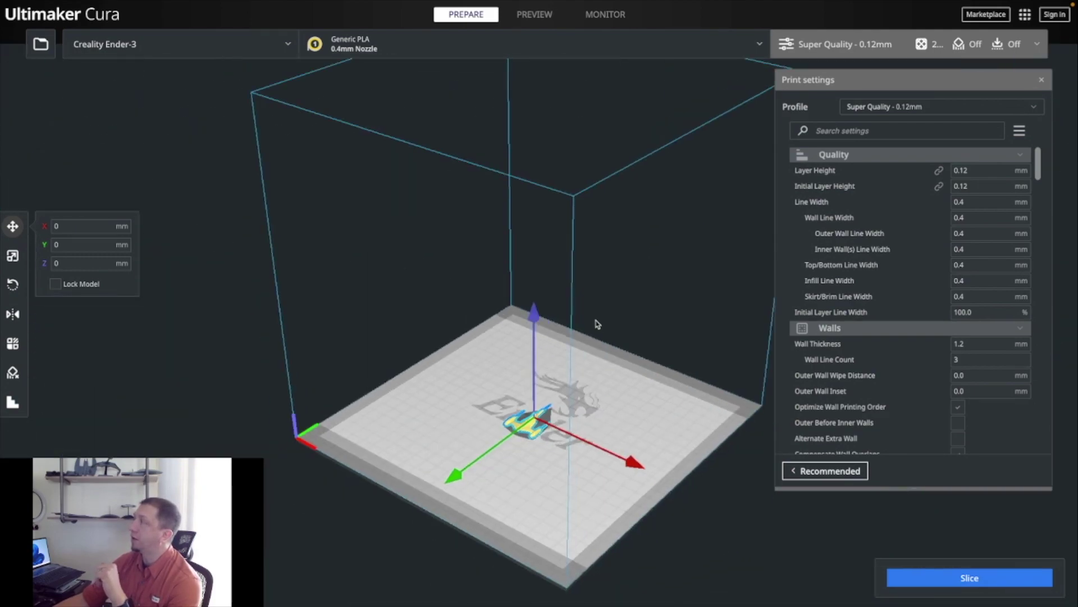
right_drag(513, 365, 403, 326)
scroll(545, 308, up, 8)
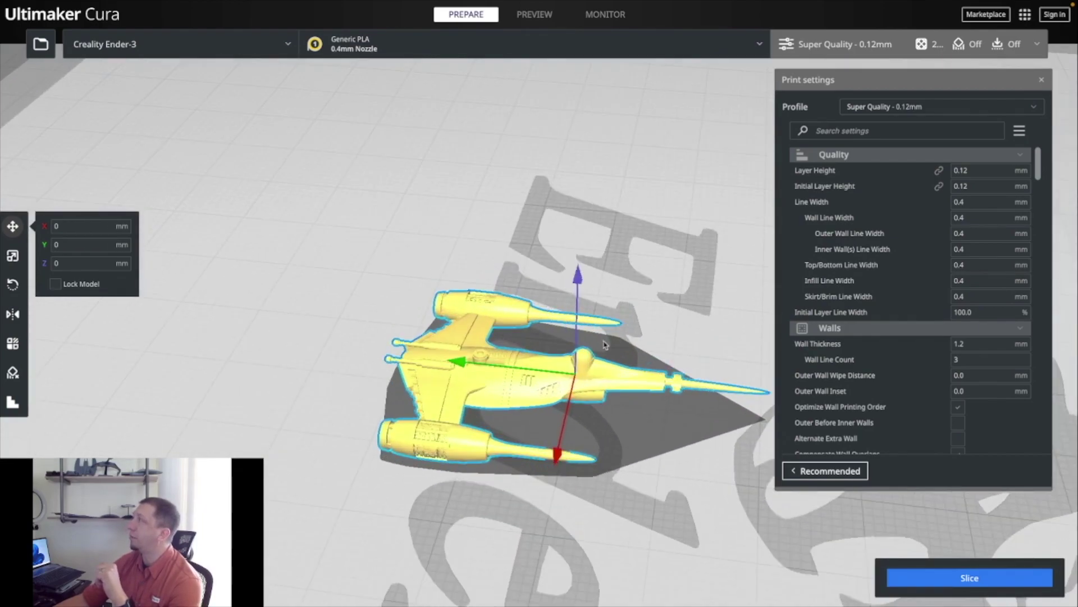
right_drag(545, 309, 580, 432)
scroll(580, 432, down, 5)
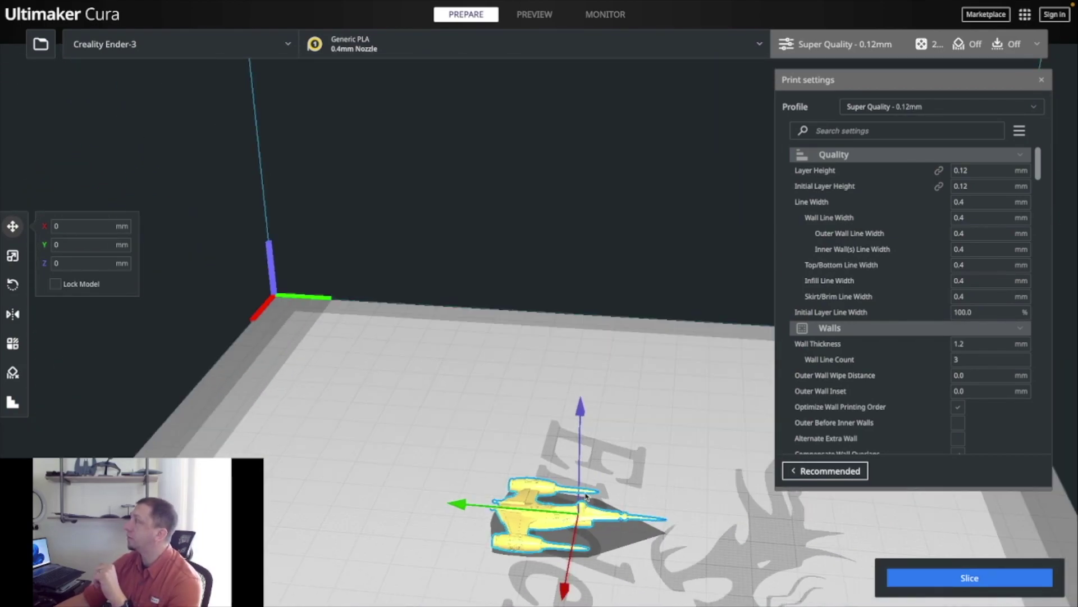
scroll(588, 520, up, 5)
right_drag(588, 520, 563, 490)
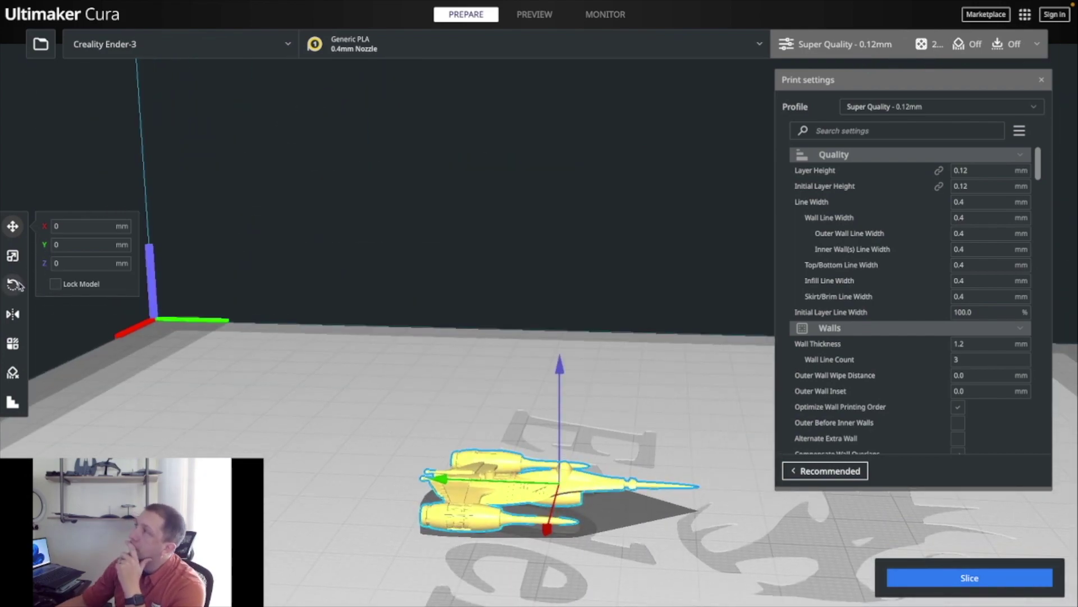
click(12, 284)
Rotate the starfighter 45 degrees onto its side and check its new angle on the plate
drag(584, 374, 474, 354)
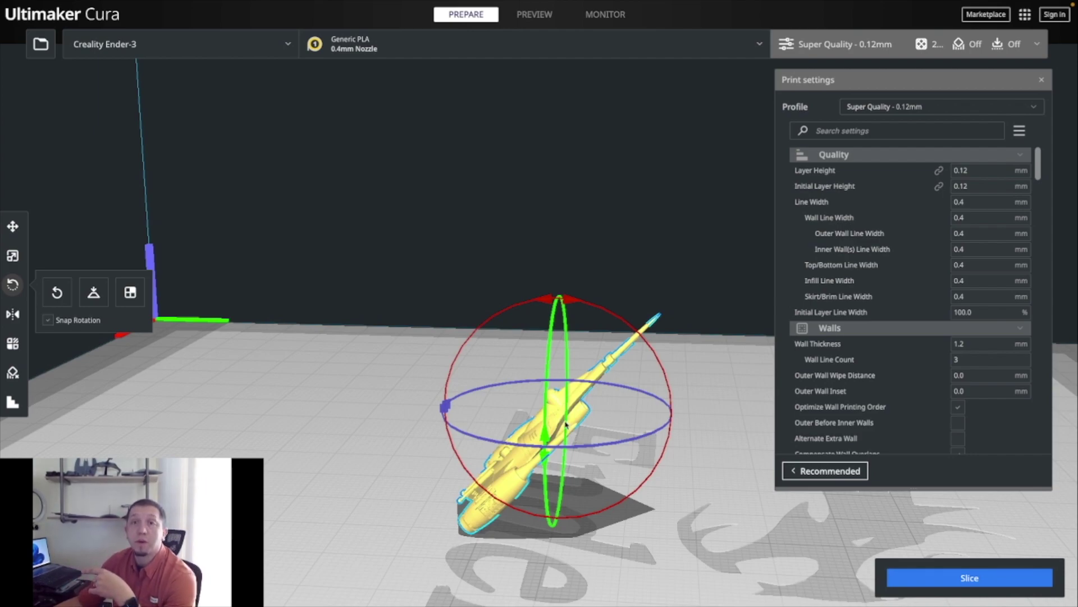
click(631, 249)
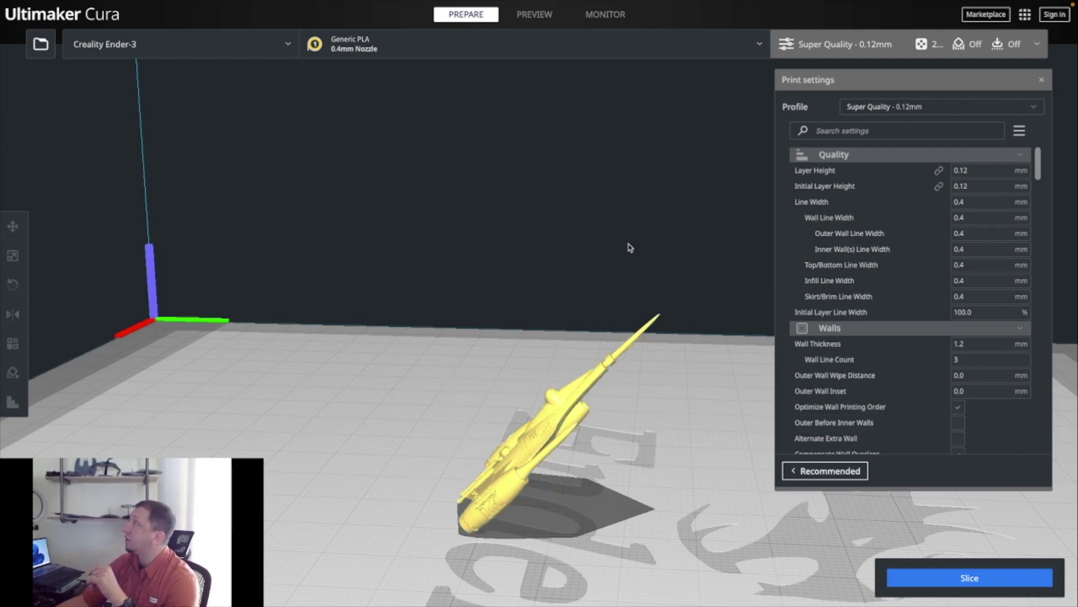
click(551, 408)
click(614, 540)
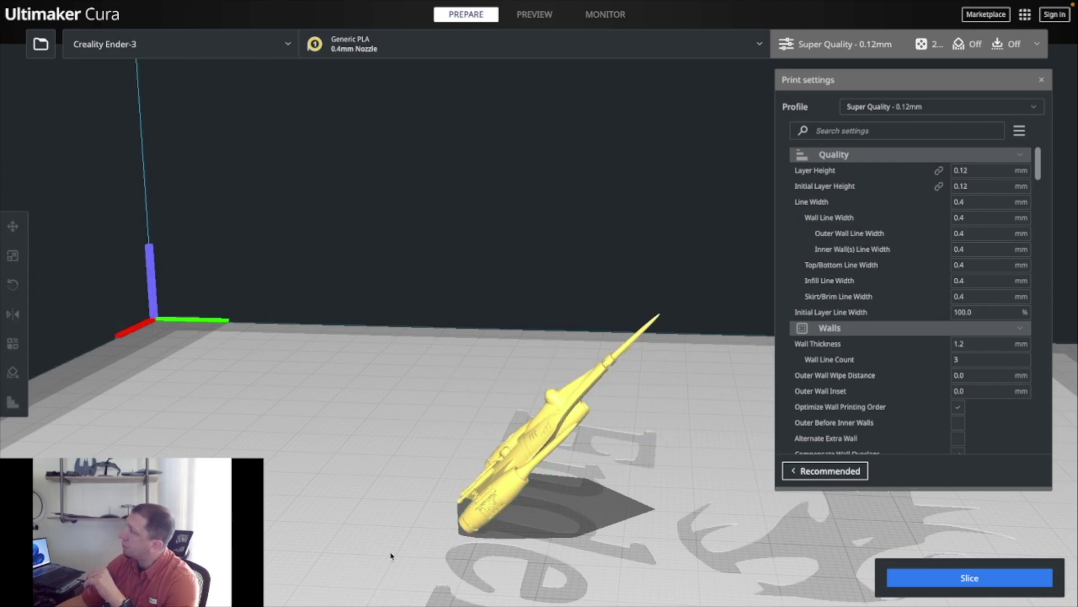
right_drag(393, 557, 485, 505)
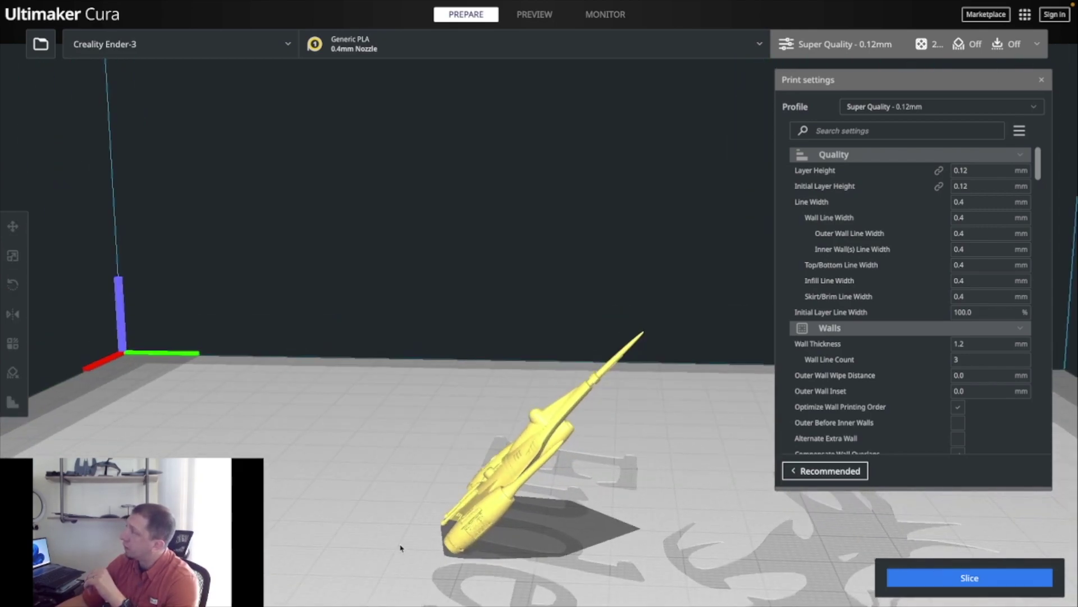
click(490, 501)
click(589, 539)
click(494, 494)
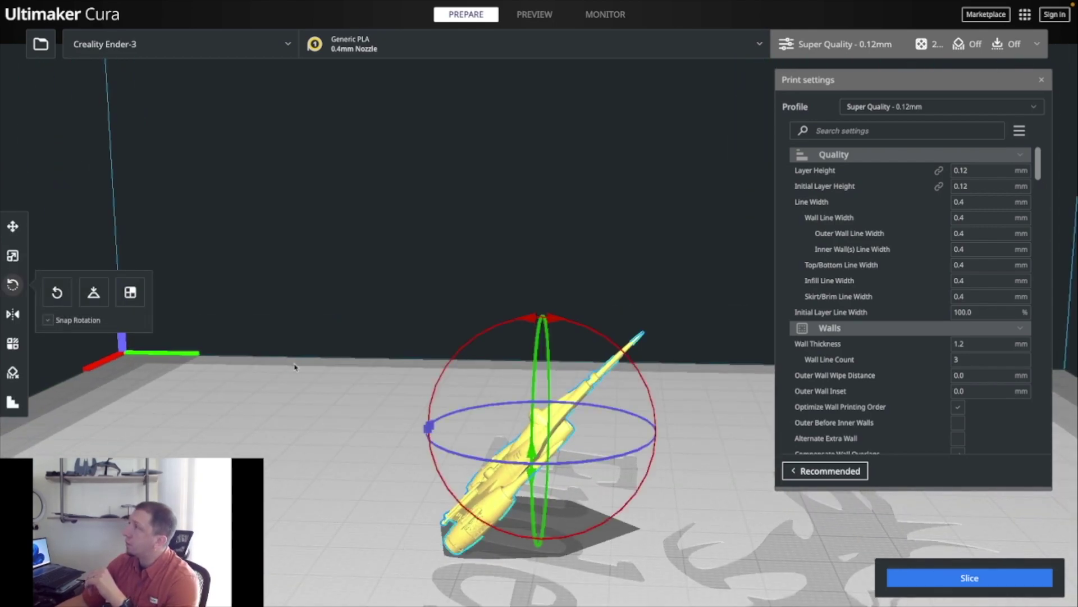
Scale the starfighter uniformly to 300%, about 80.6 × 88.0 × 88.4 mm
click(12, 255)
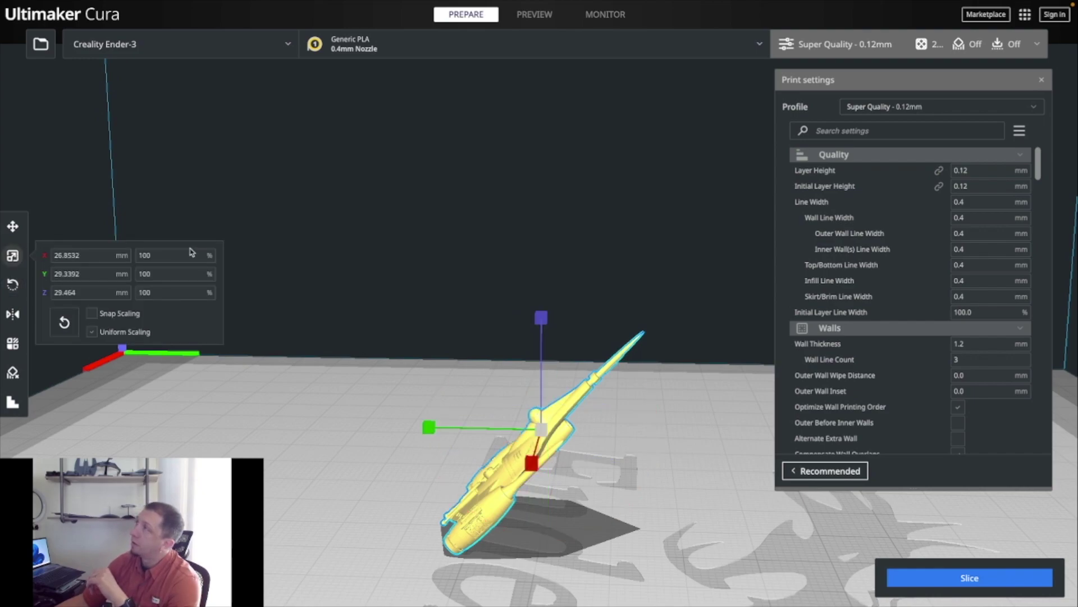
double_click(150, 256)
text(30)
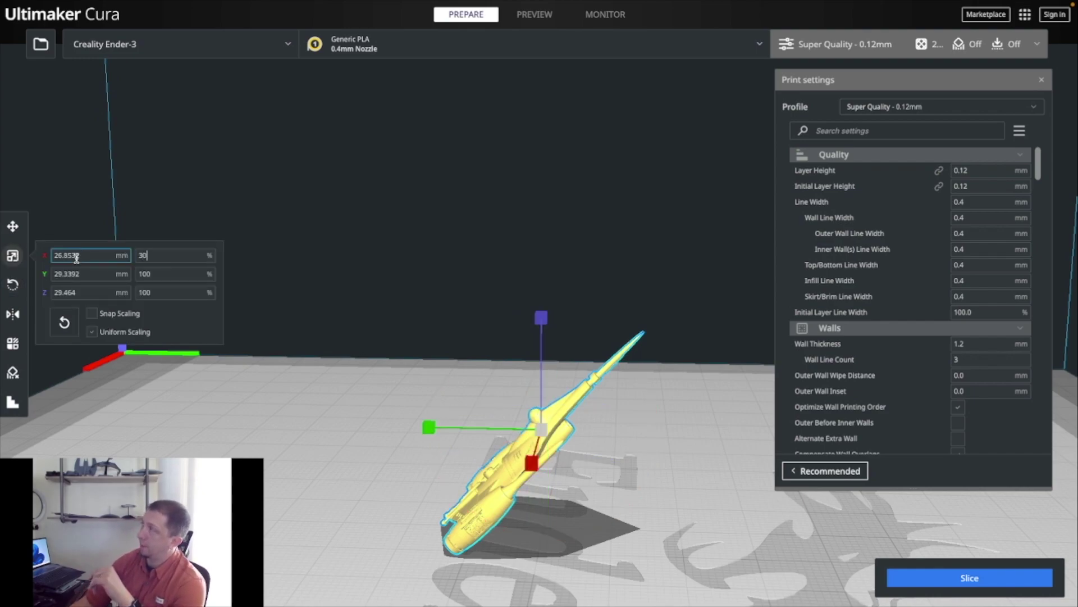
text(0)
key(Return)
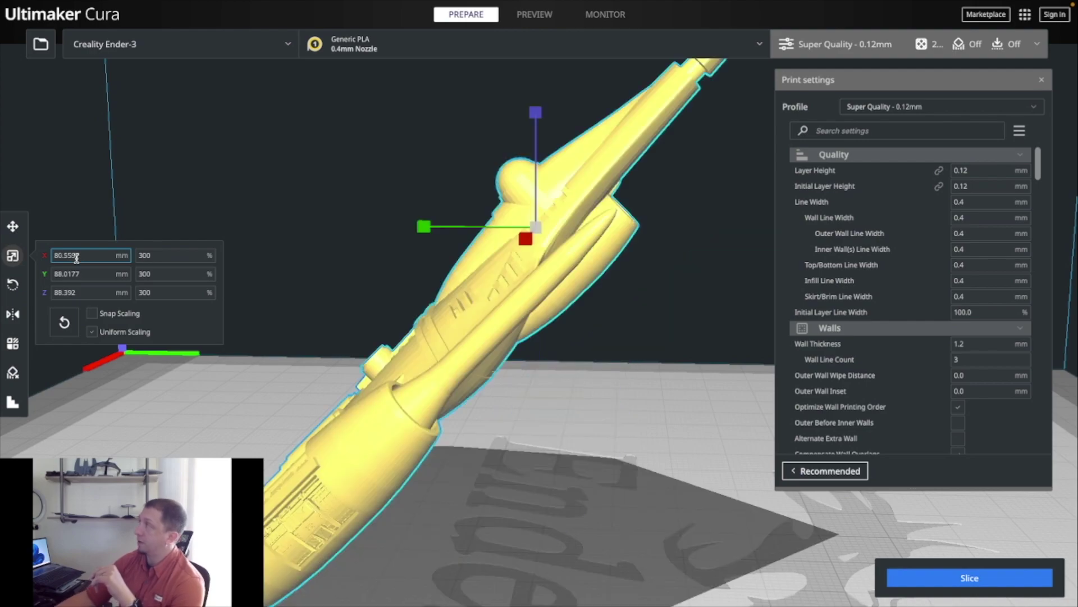
click(544, 506)
scroll(552, 503, down, 2)
scroll(552, 502, down, 5)
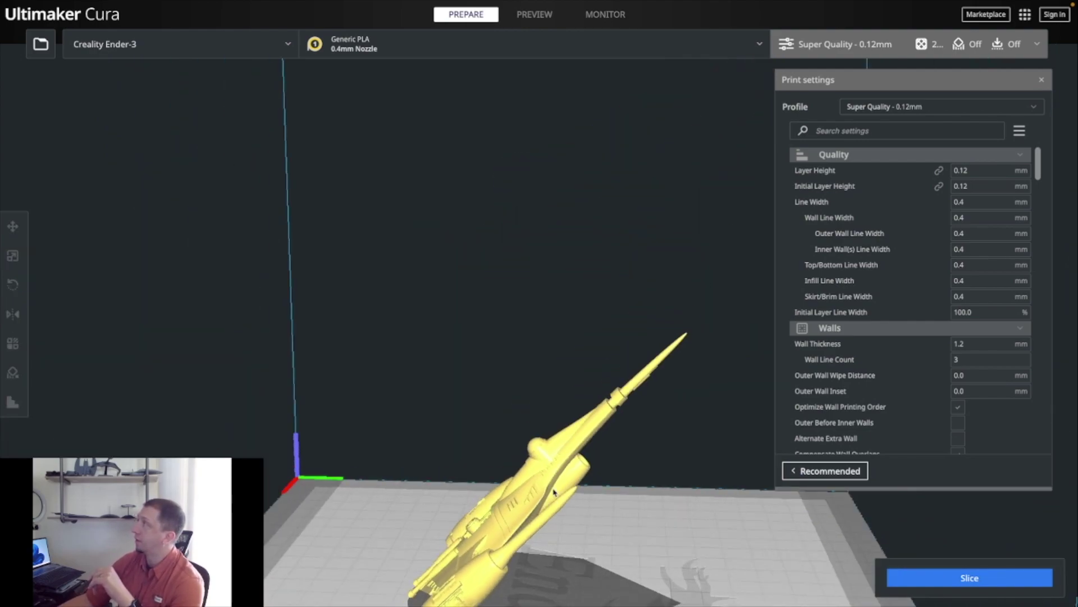
right_drag(599, 489, 214, 384)
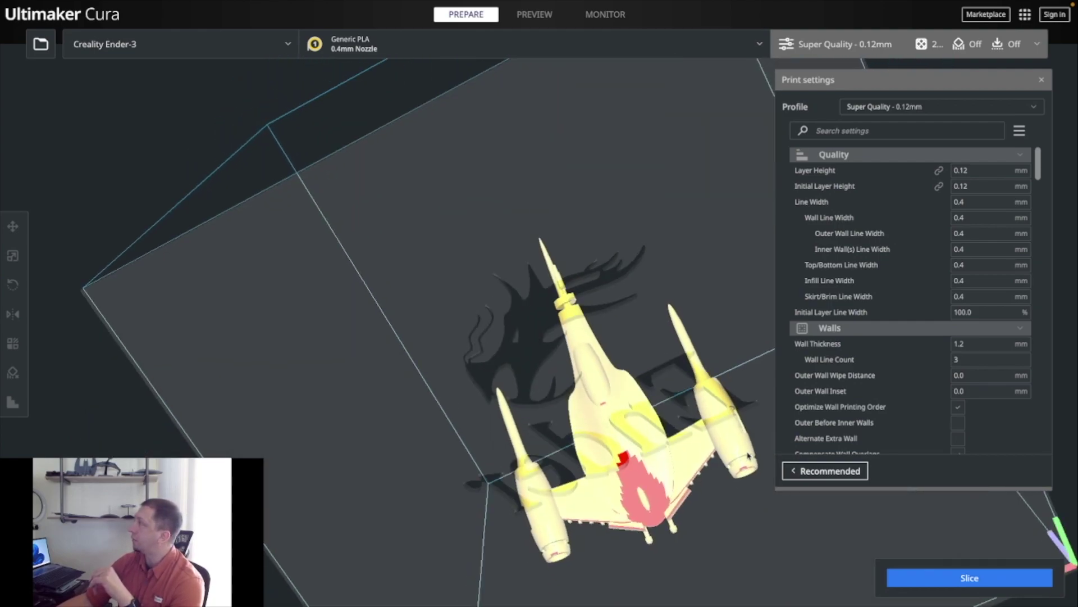
Place 5 mm custom support cylinders (7.5 mm base) under the ship's underside and nose
click(600, 434)
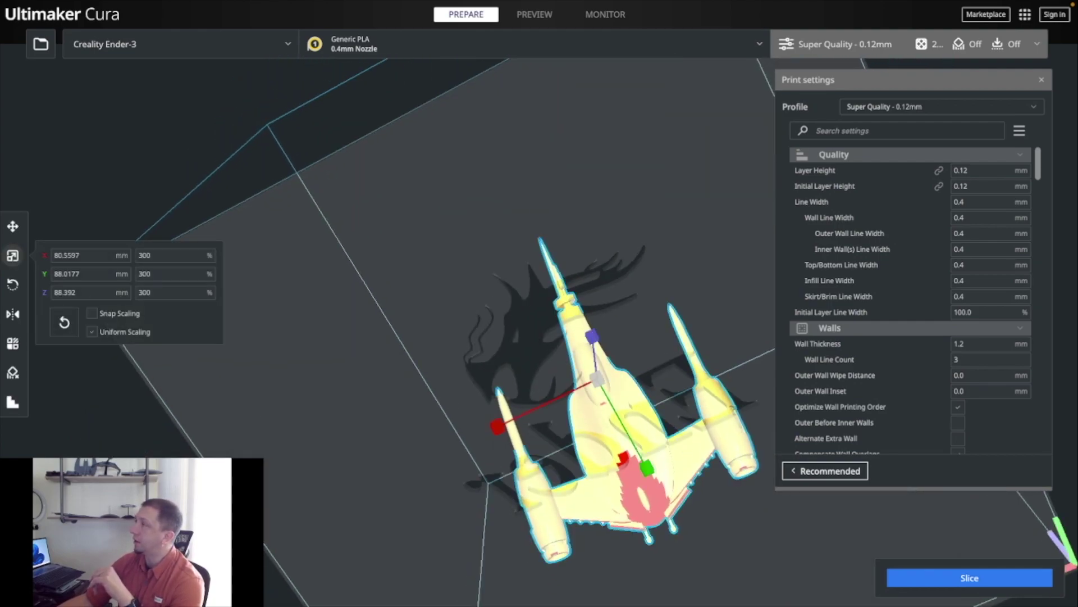
click(12, 402)
click(647, 503)
click(620, 467)
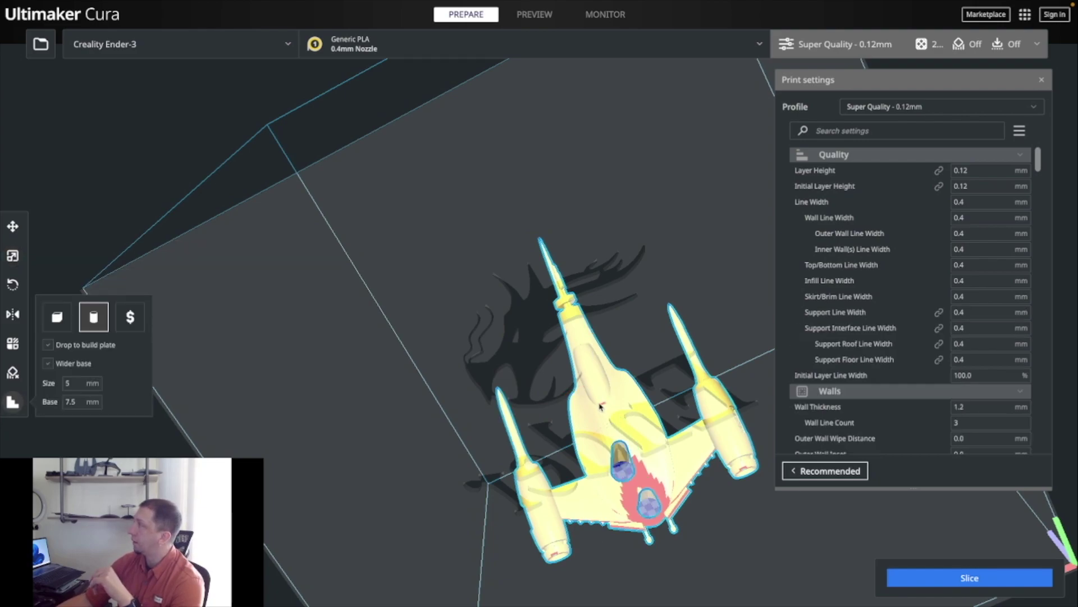
click(605, 441)
click(595, 410)
click(570, 310)
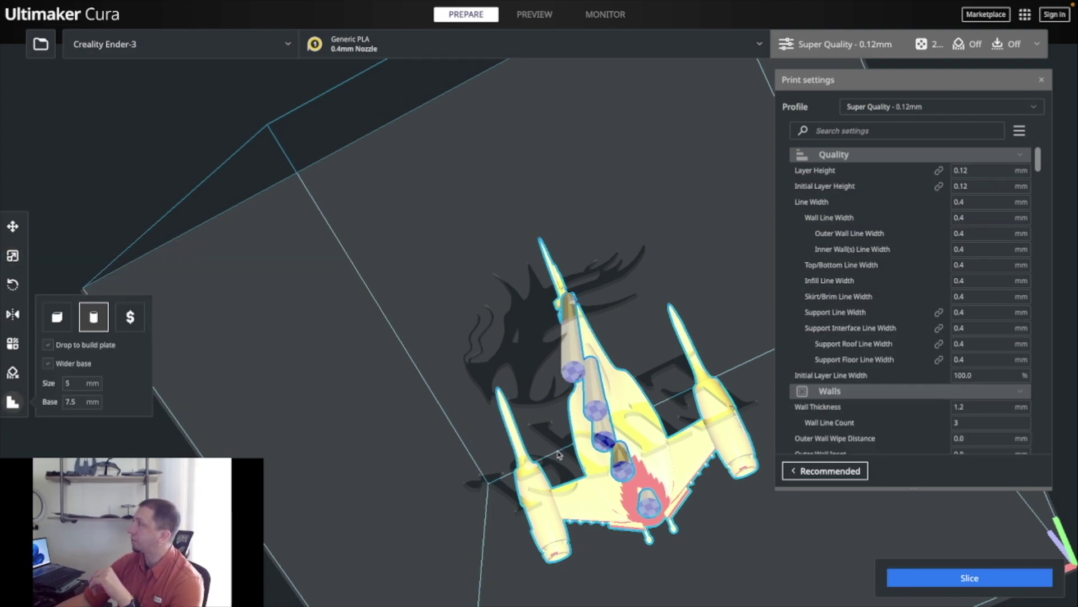
Add support cylinders under both engine tips, the rear and the right wing
click(555, 556)
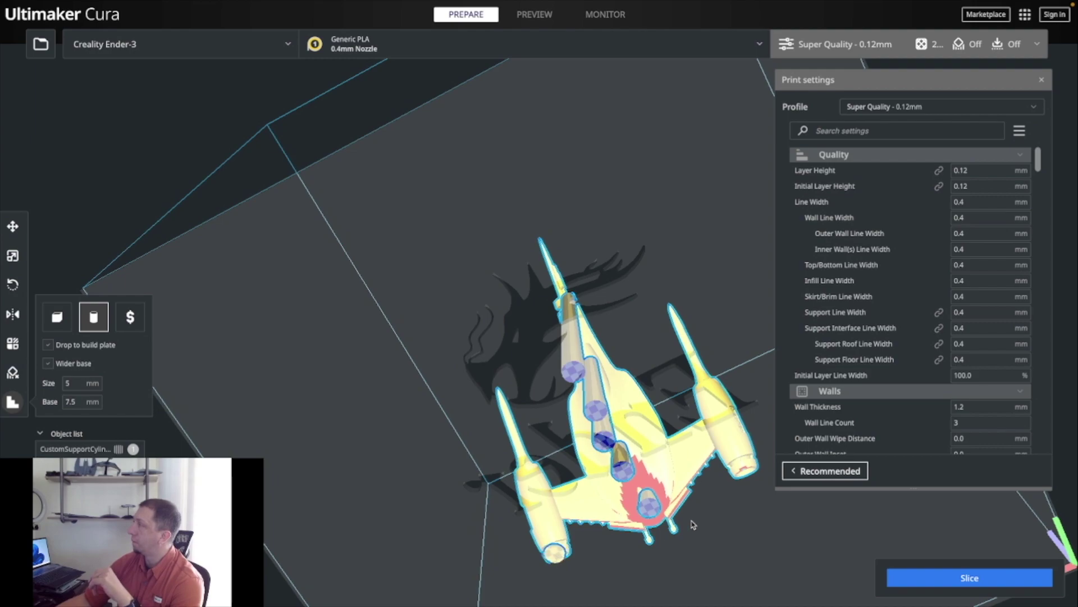
click(651, 540)
click(673, 530)
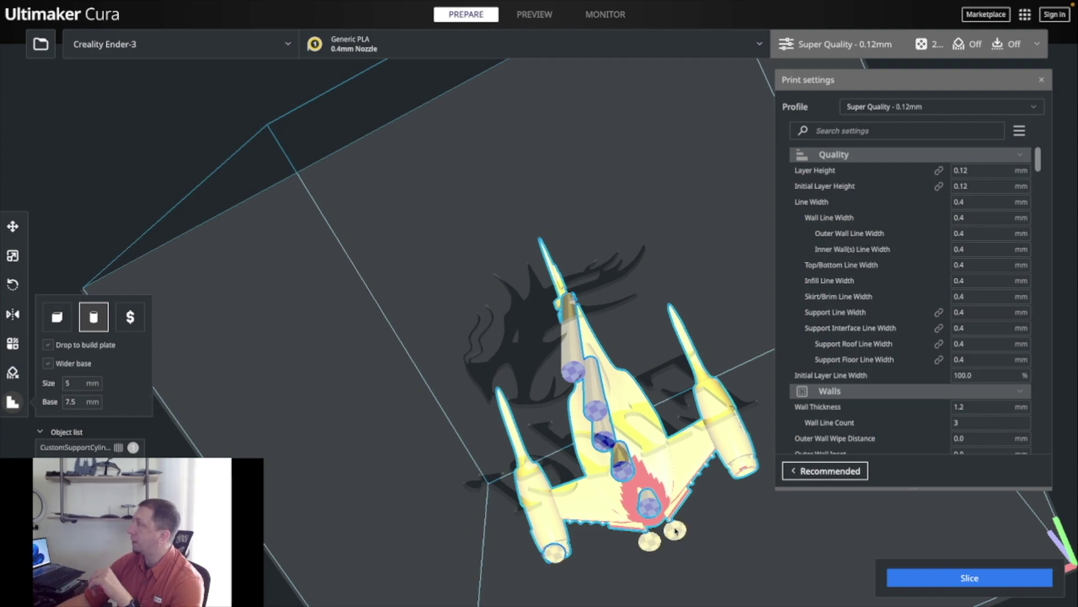
click(743, 469)
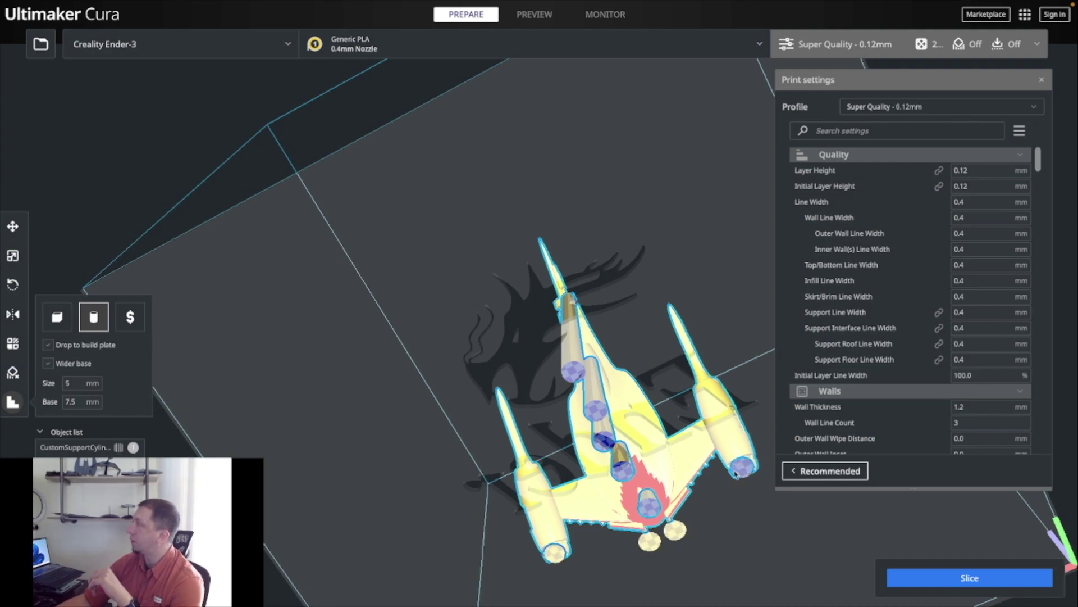
click(676, 467)
click(611, 504)
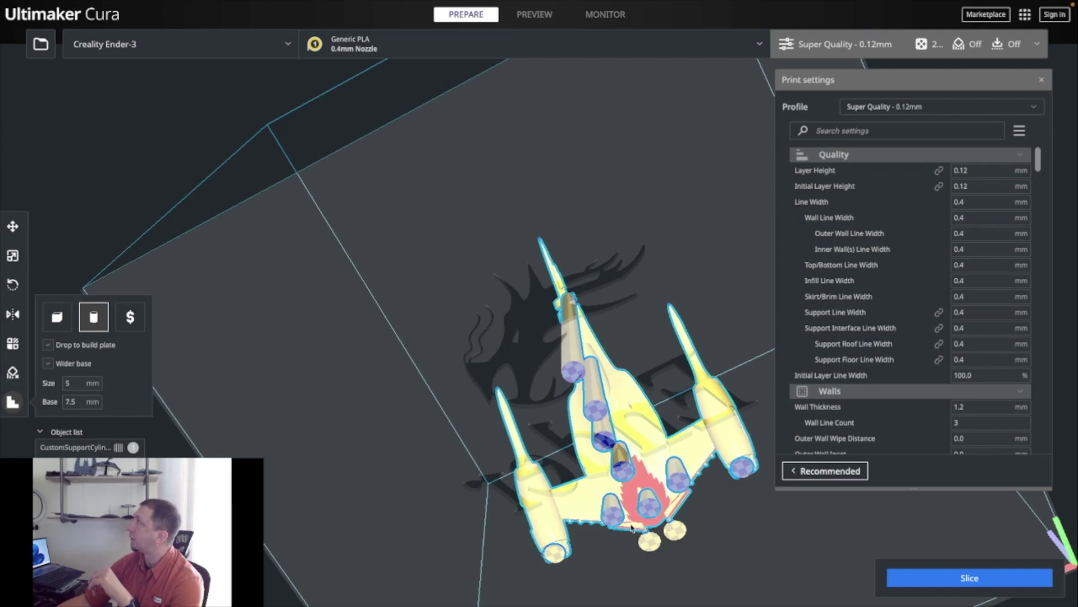
right_drag(710, 351, 349, 520)
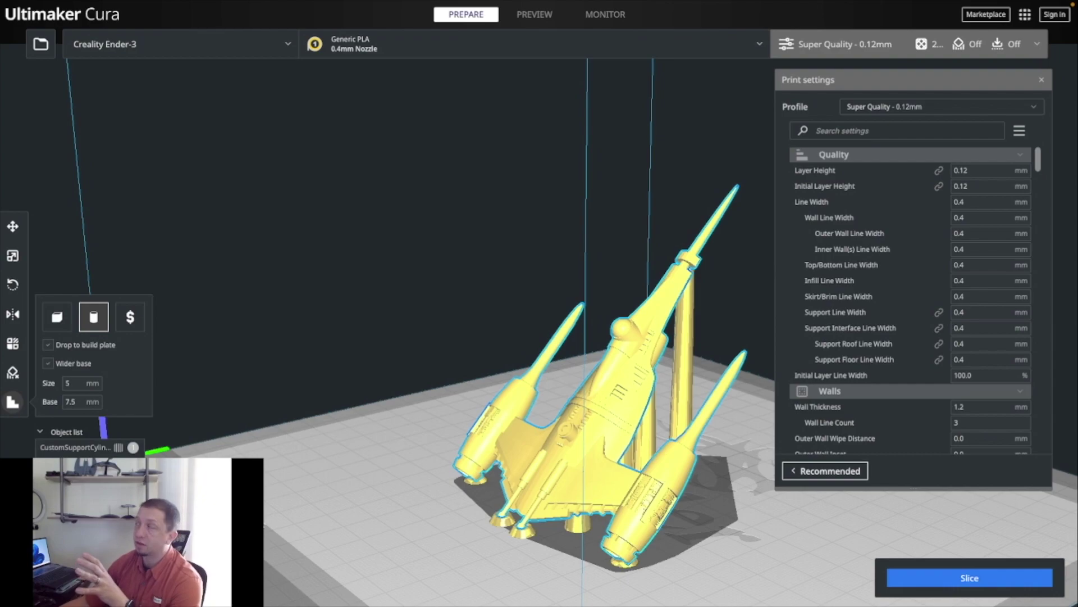
right_drag(348, 520, 770, 438)
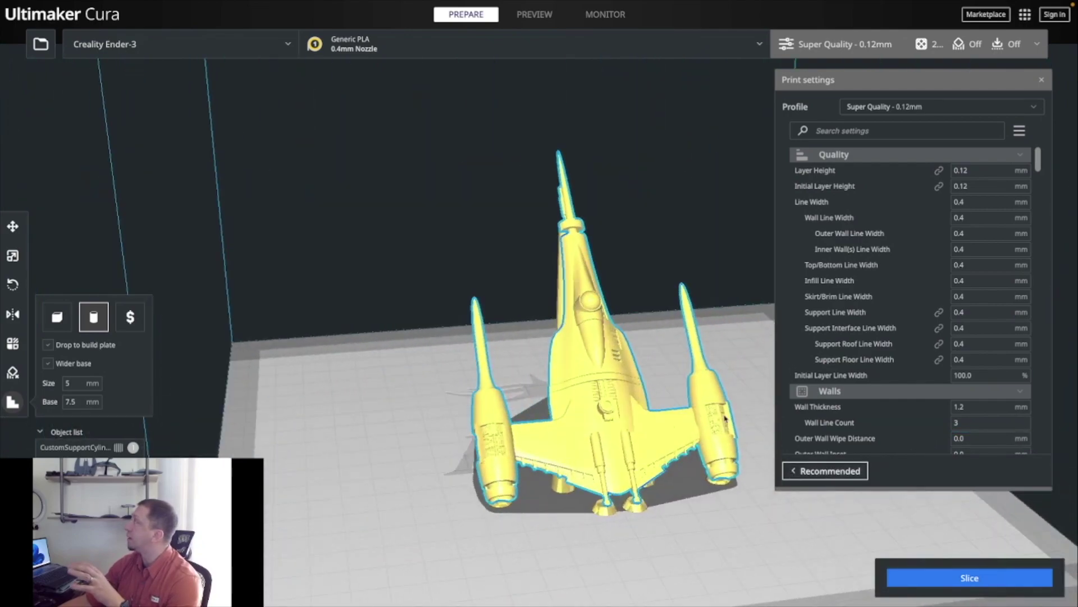
mouse_move(1010, 181)
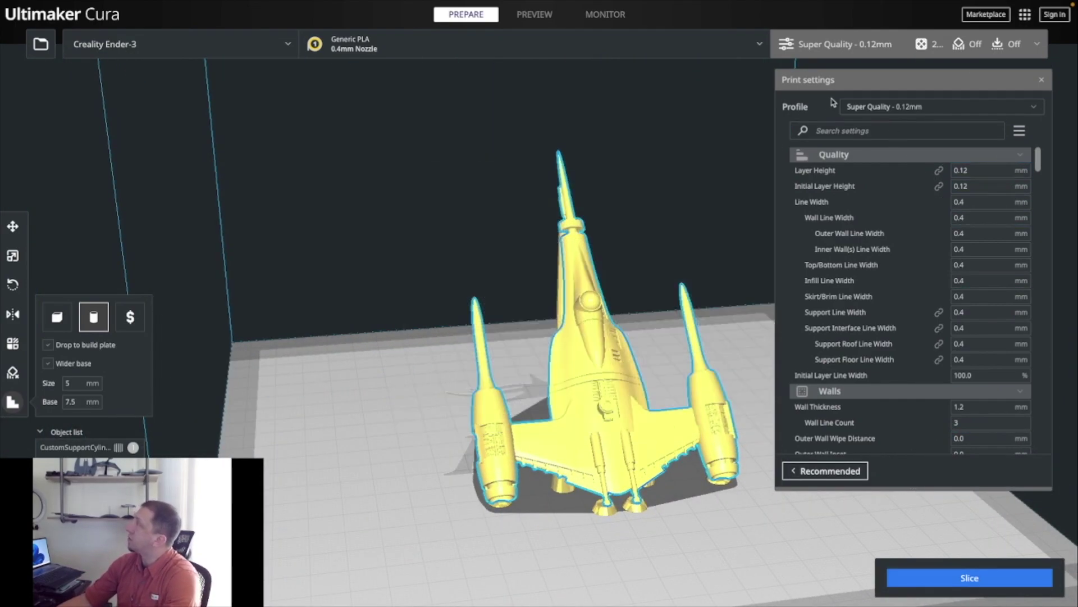
Set Infill Density to 10%, widening the infill line distance to 12.0 mm
mouse_move(991, 197)
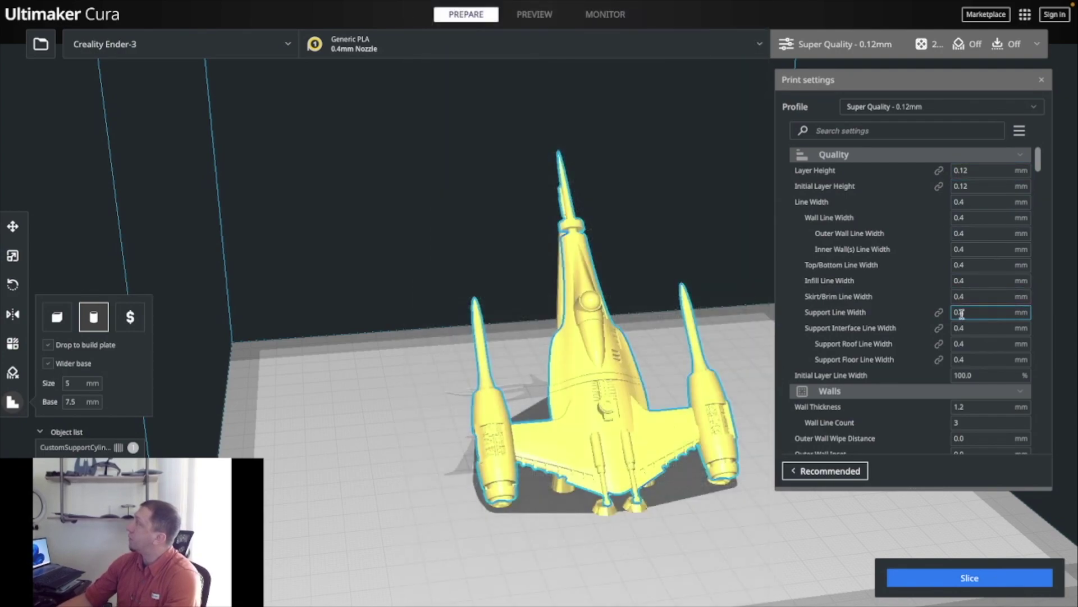
mouse_move(942, 348)
scroll(942, 347, down, 8)
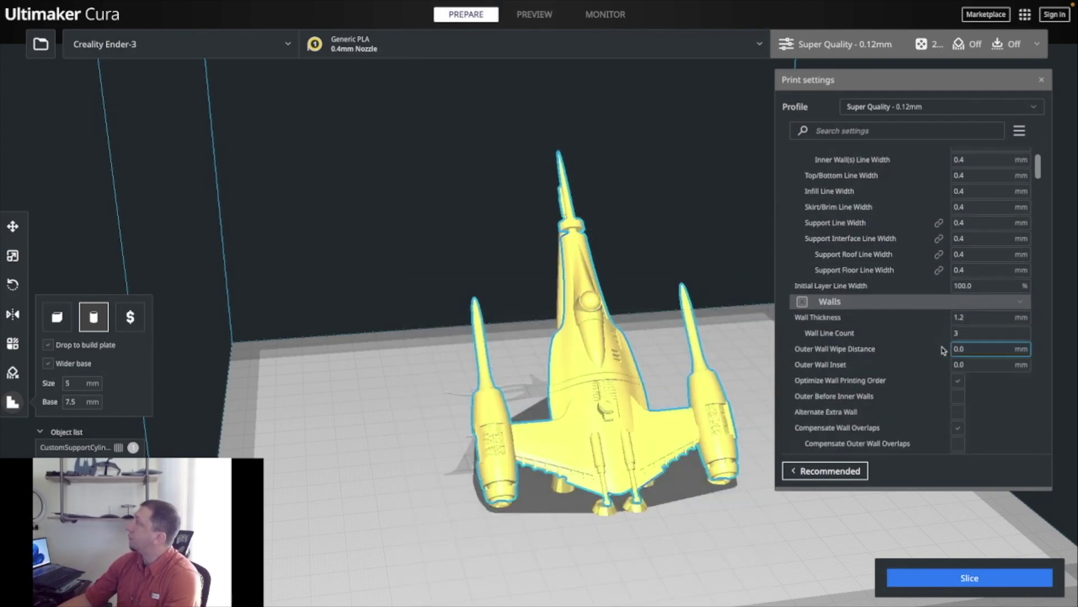
scroll(1026, 339, down, 7)
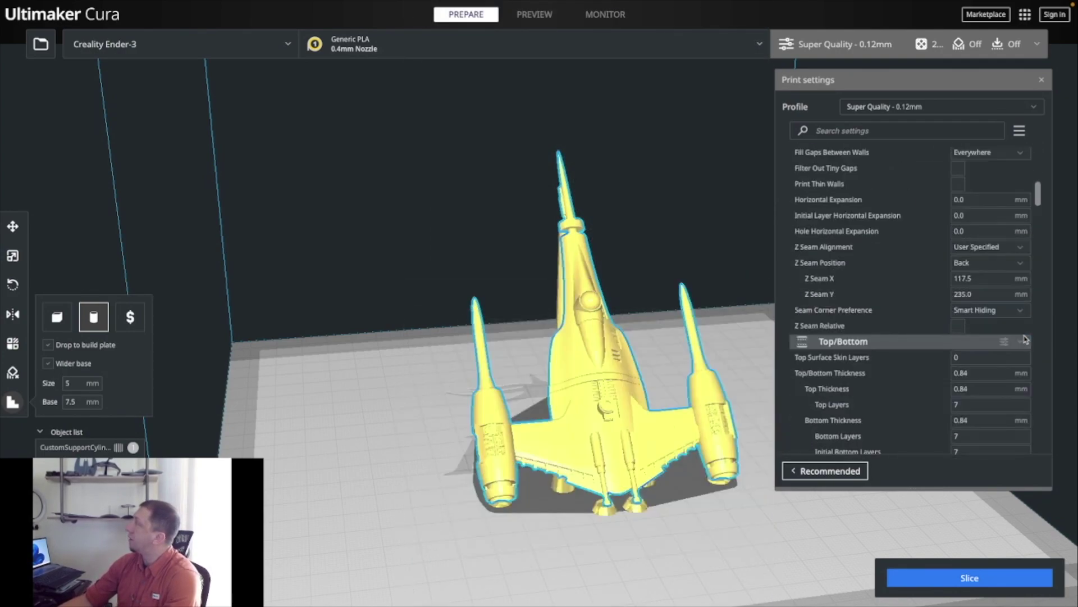
scroll(1008, 256, down, 8)
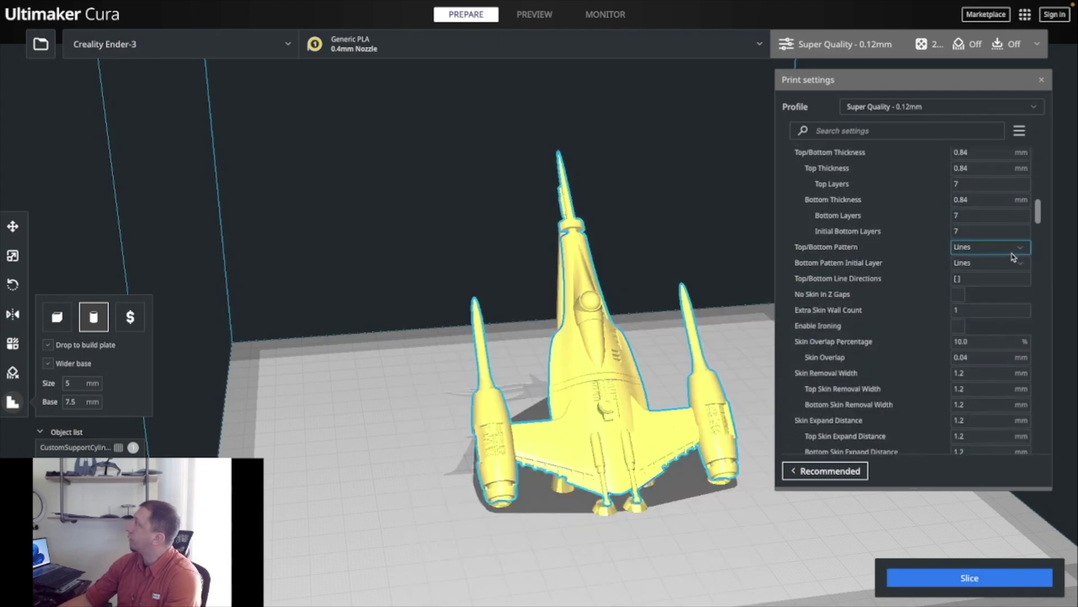
scroll(1012, 261, down, 3)
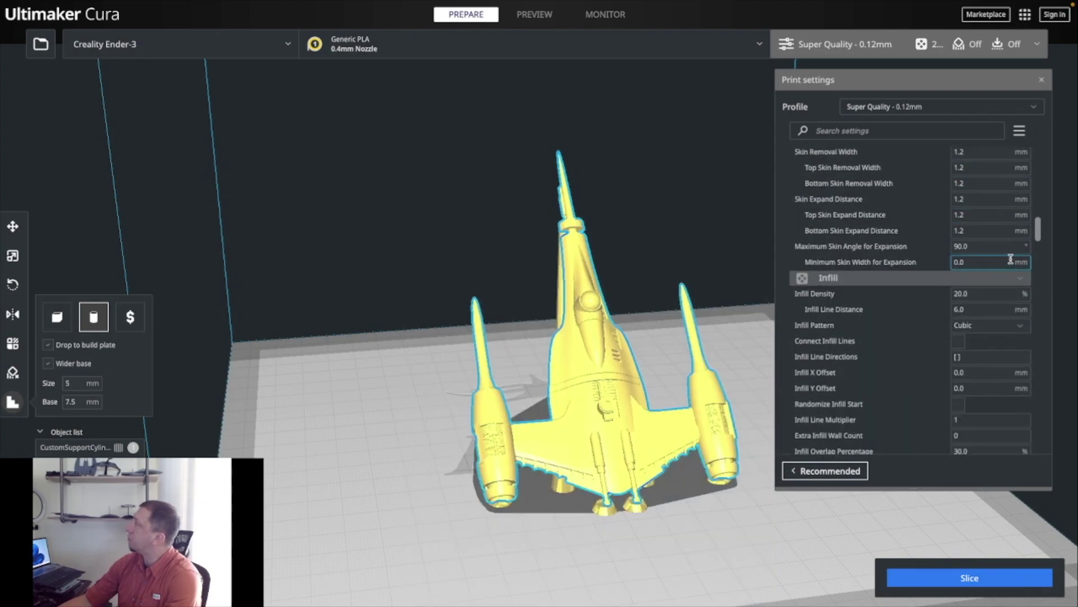
click(977, 293)
mouse_move(895, 296)
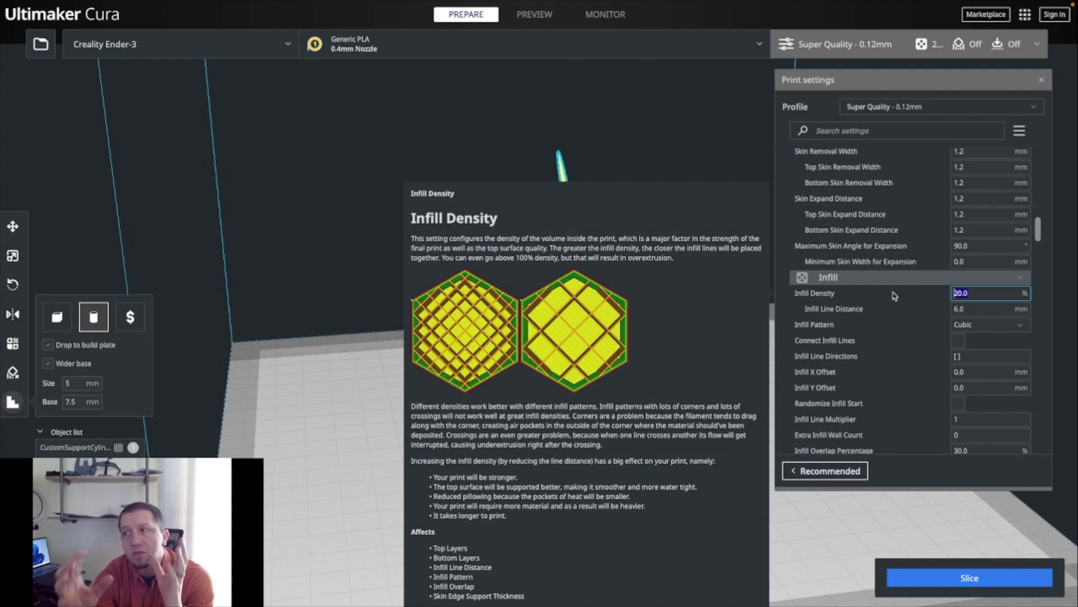
text(1)
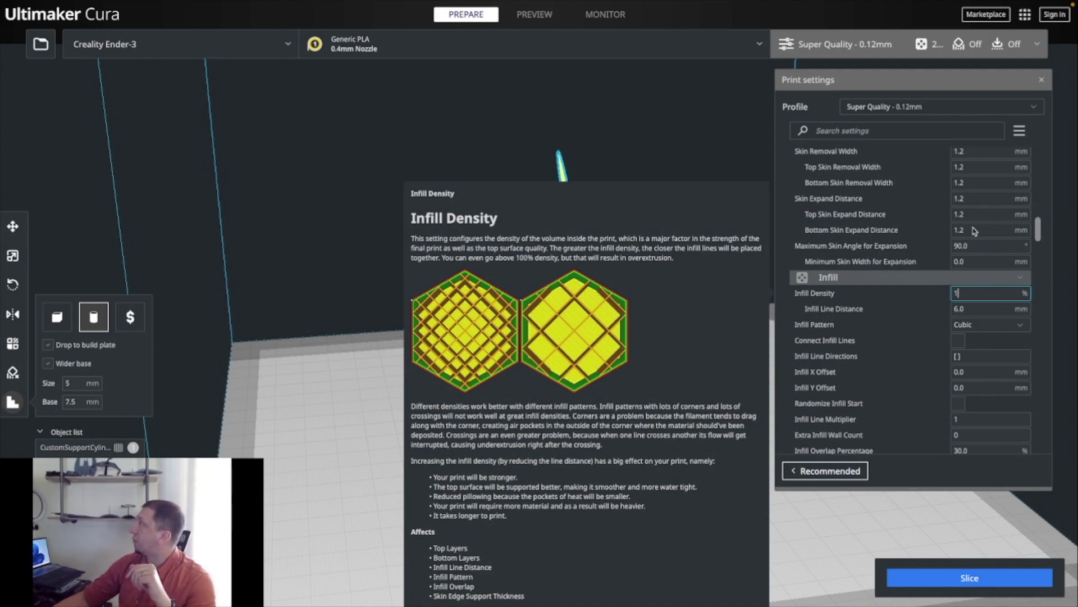
text(00)
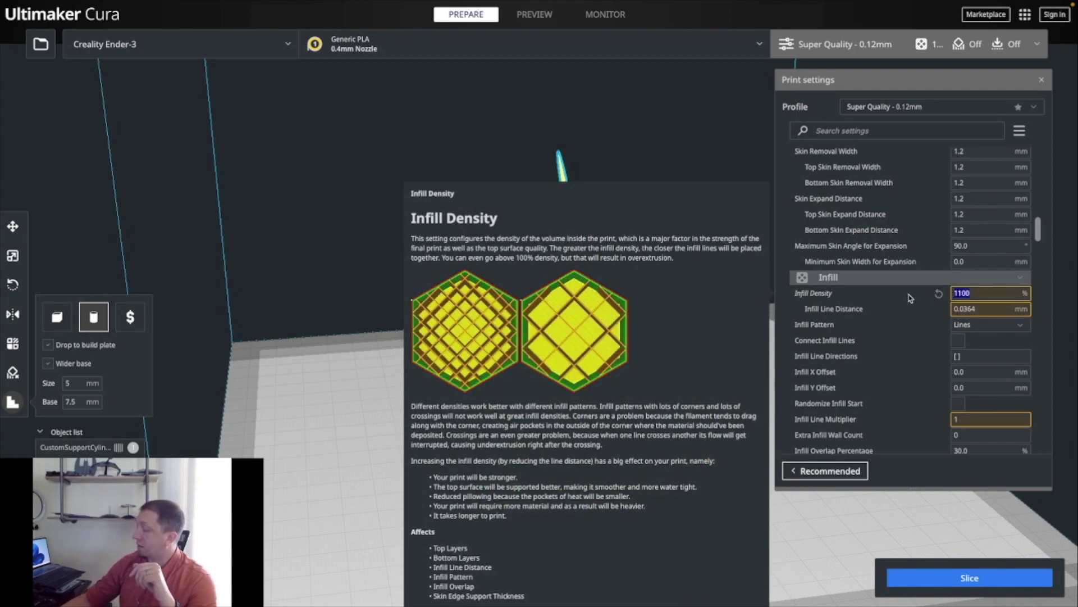
text(1)
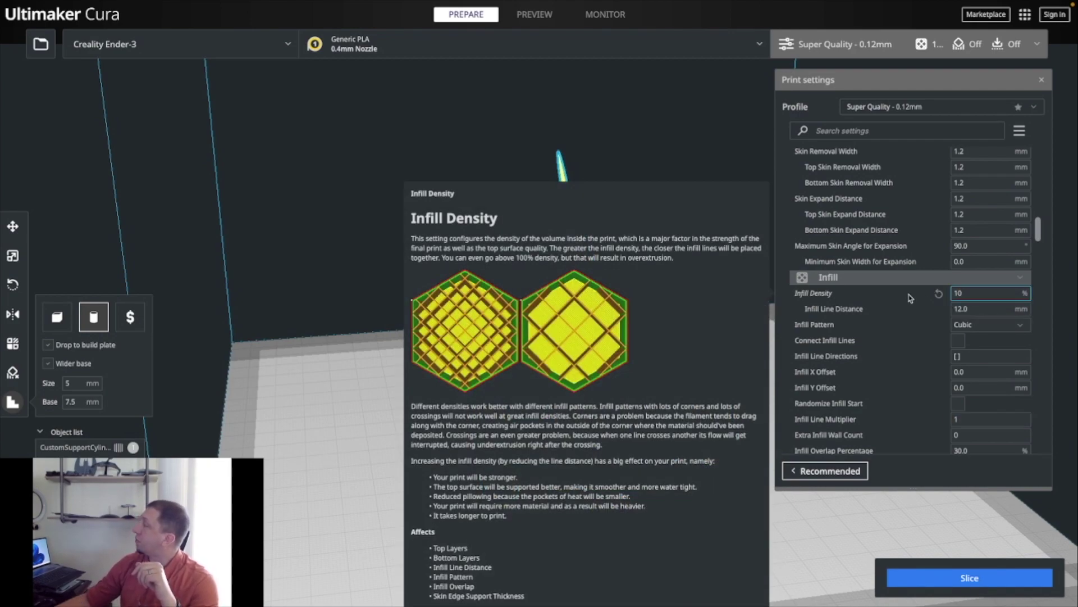
click(479, 386)
right_drag(393, 448, 561, 393)
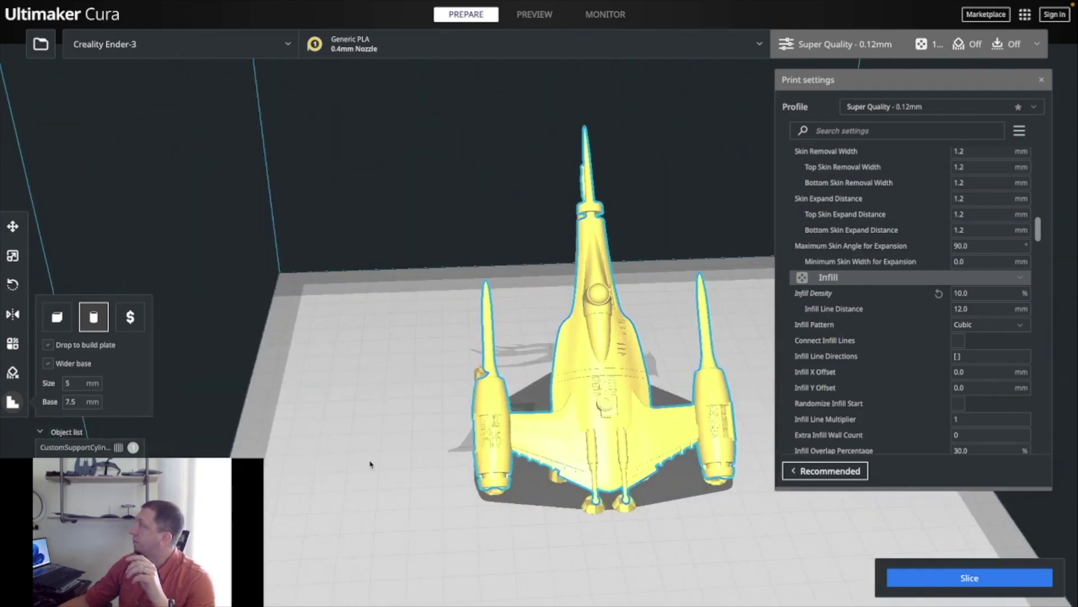
scroll(957, 403, down, 3)
mouse_move(949, 405)
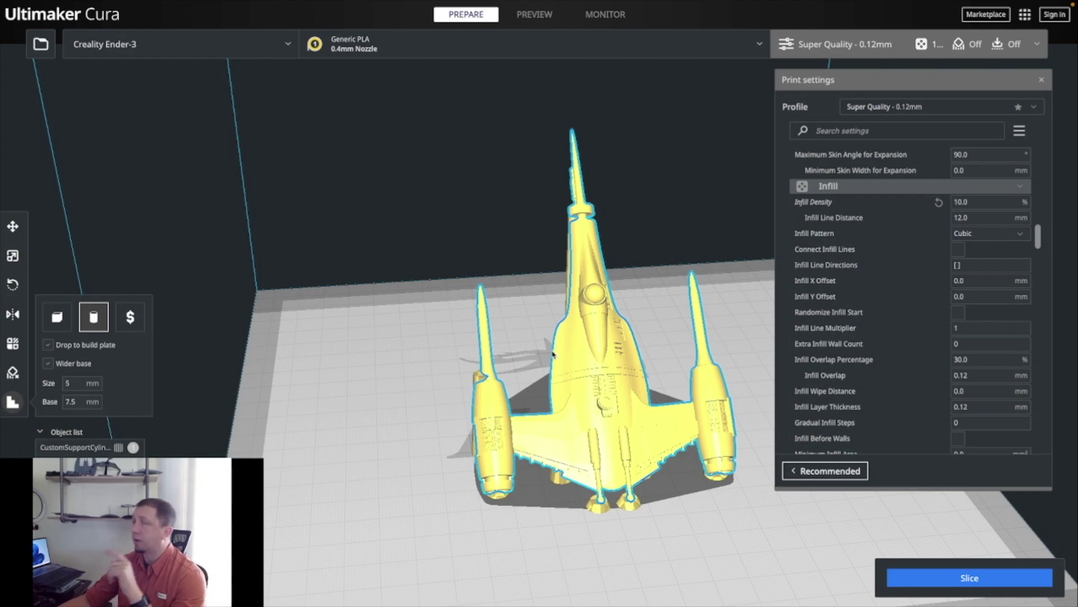
scroll(553, 353, down, 5)
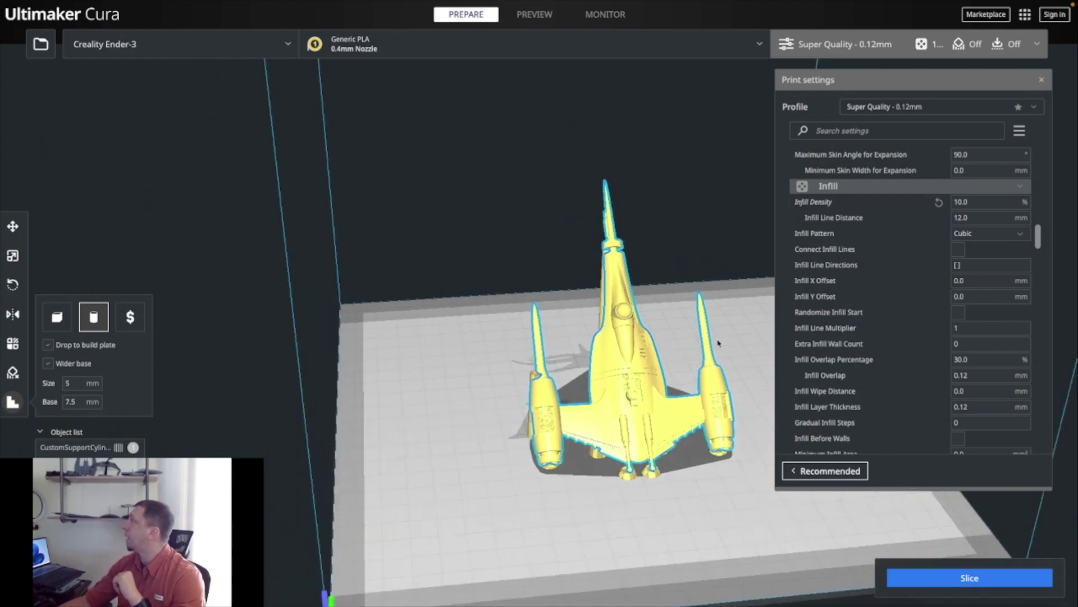
right_drag(602, 437, 501, 439)
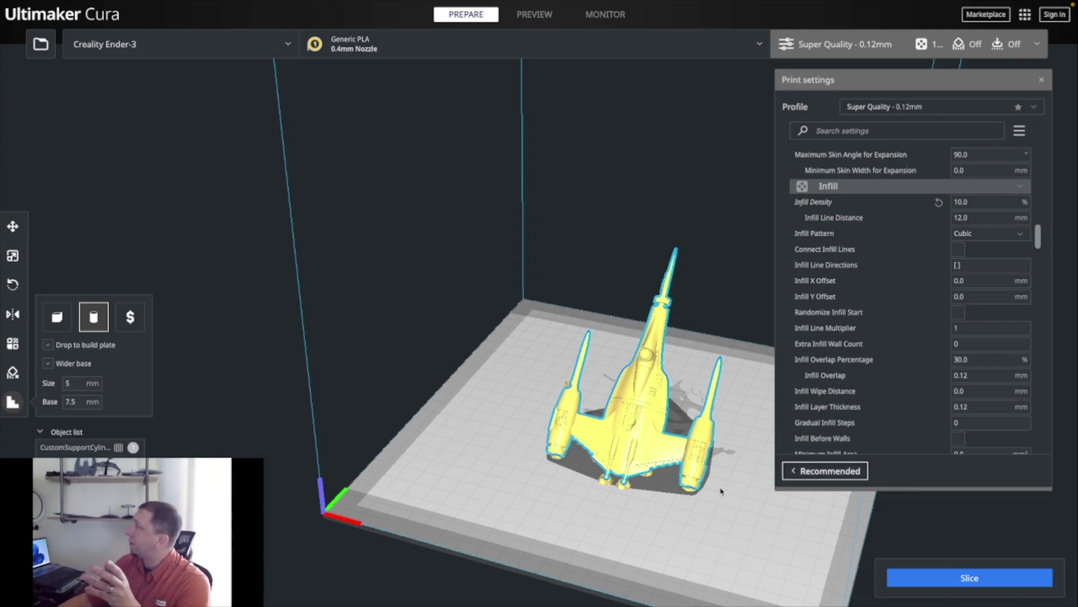
right_drag(561, 393, 482, 363)
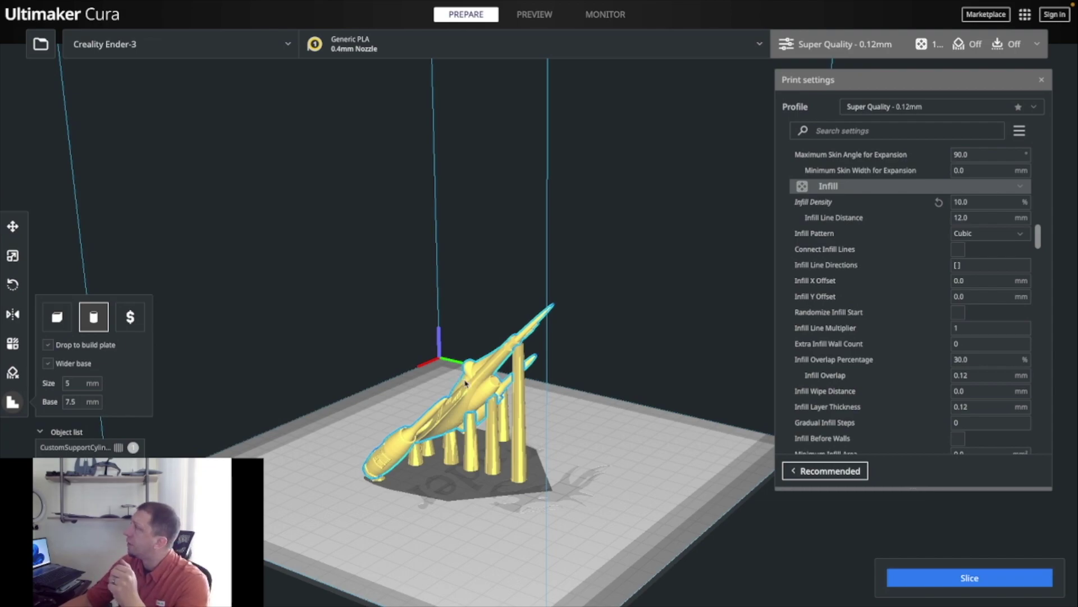
scroll(458, 380, up, 8)
scroll(481, 369, down, 10)
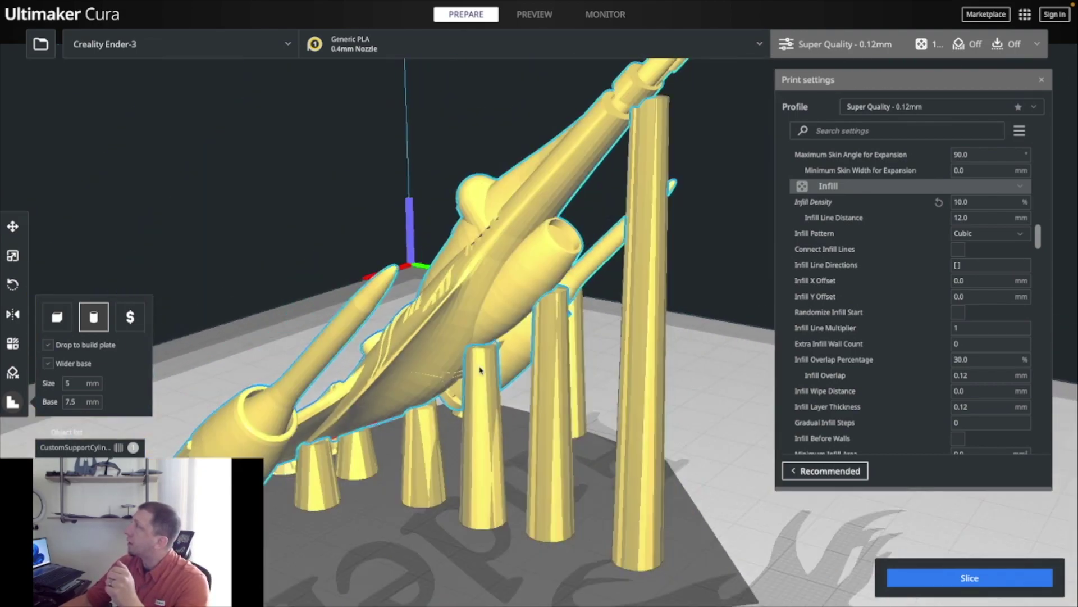
right_drag(482, 371, 249, 261)
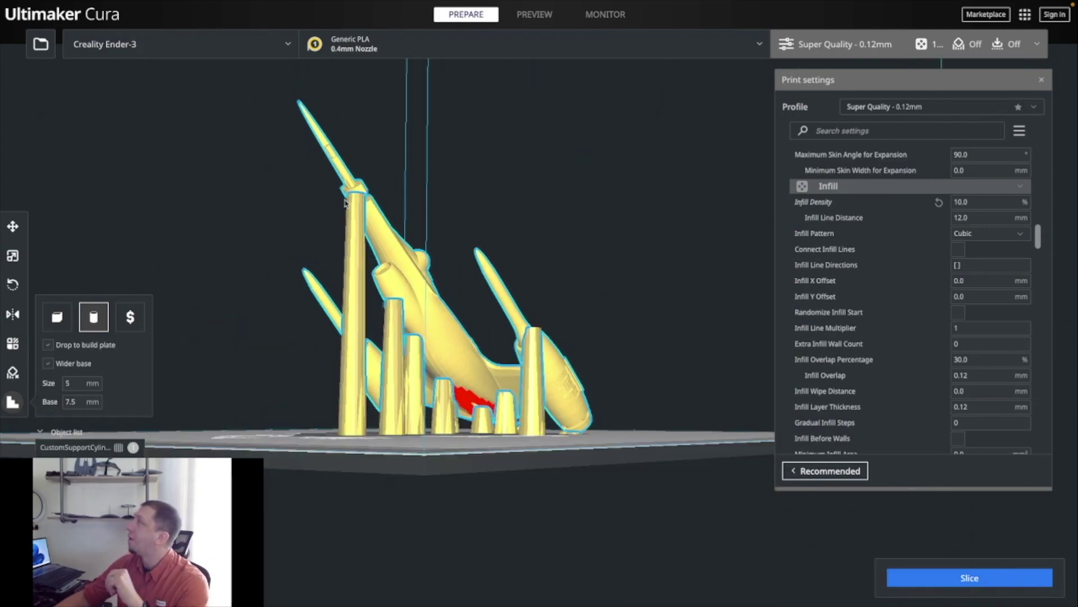
right_drag(508, 279, 351, 380)
scroll(495, 391, up, 10)
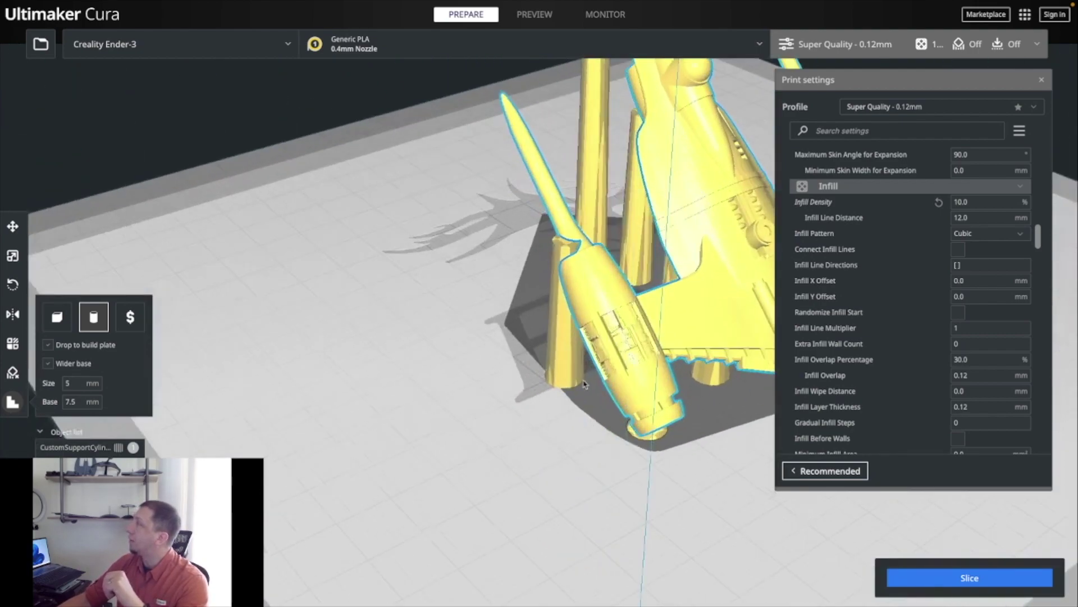
scroll(651, 350, up, 2)
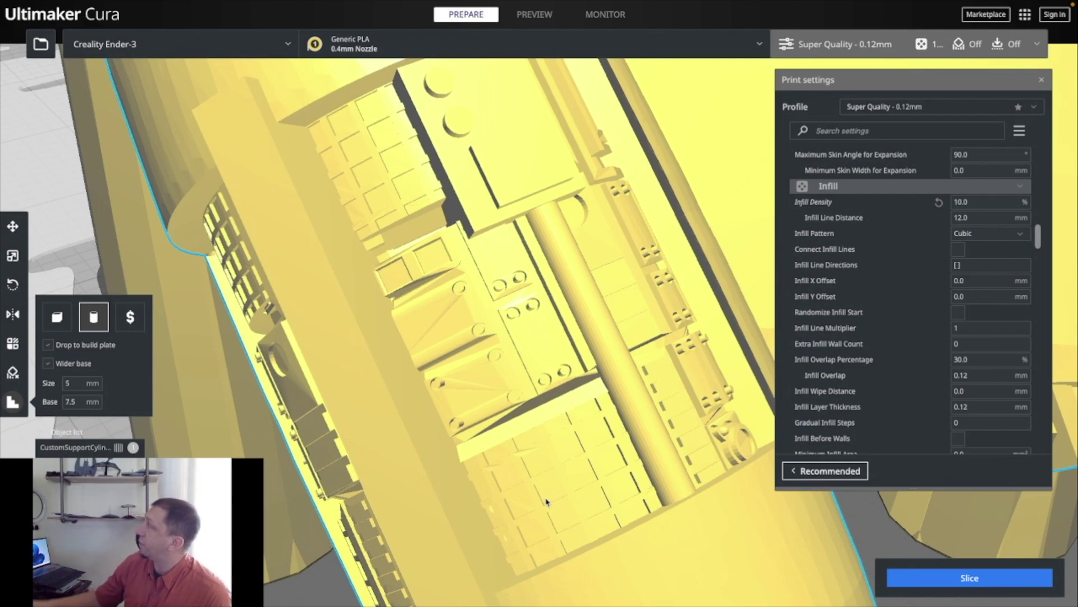
Change the Printing Temperature from 200 to 215 °C under Material
scroll(875, 241, down, 1)
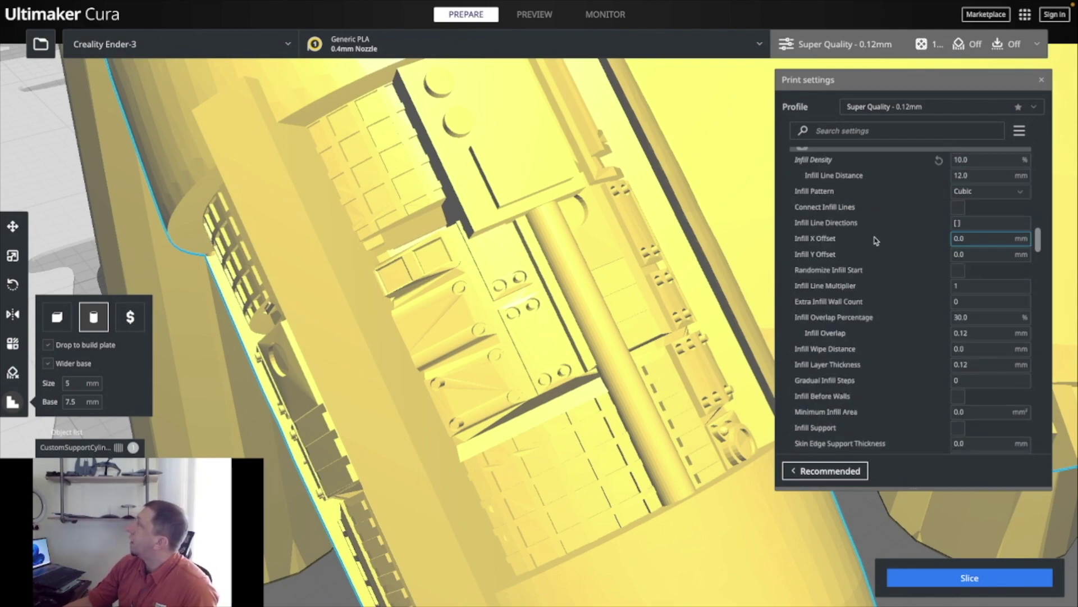
scroll(876, 240, down, 2)
scroll(875, 245, down, 5)
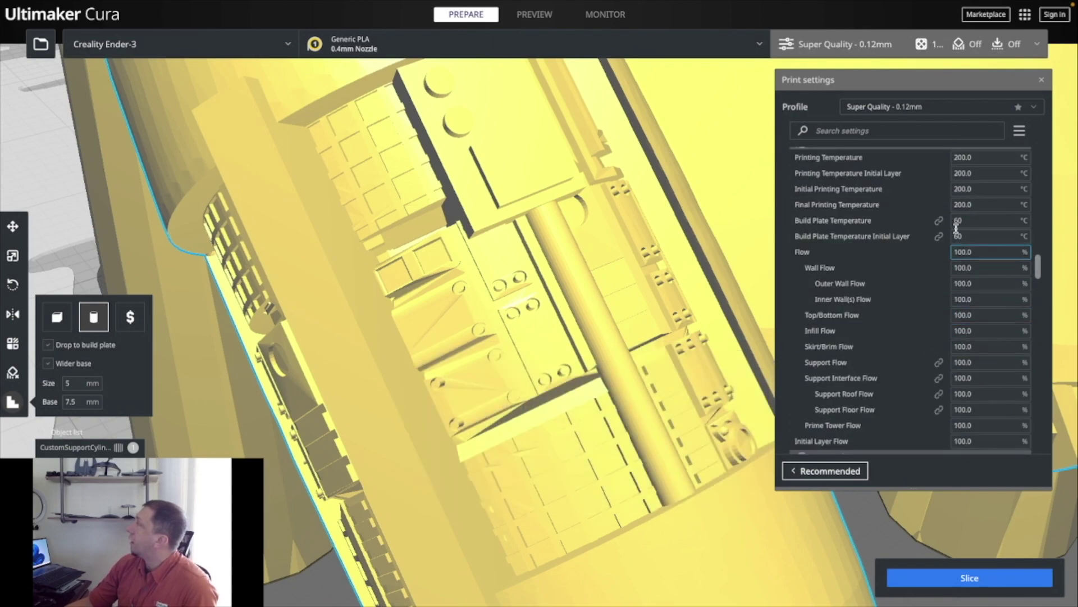
scroll(957, 227, up, 1)
mouse_move(966, 205)
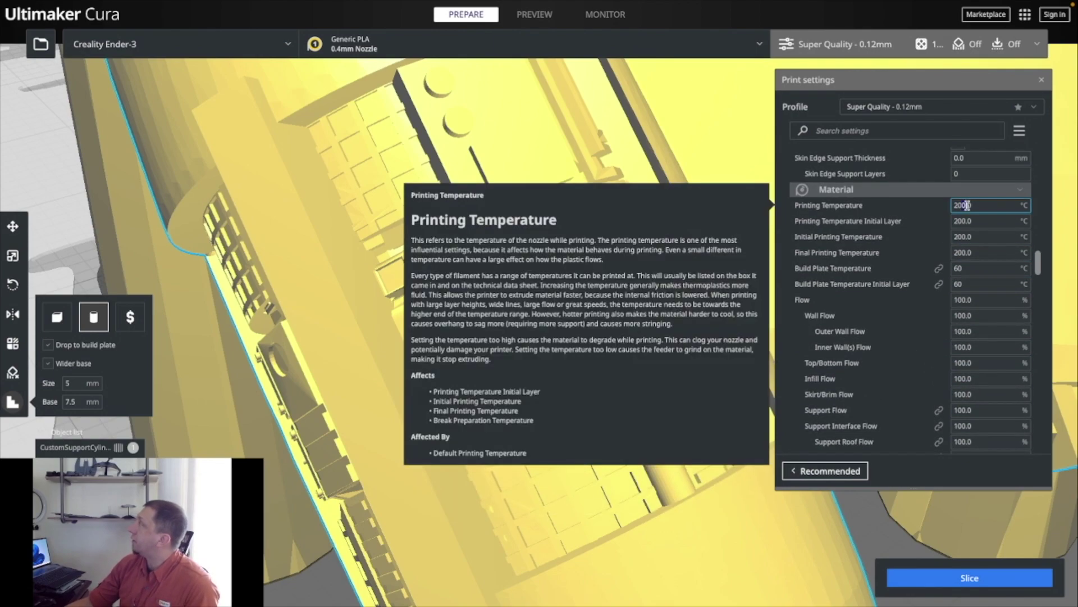
key(BackSpace)
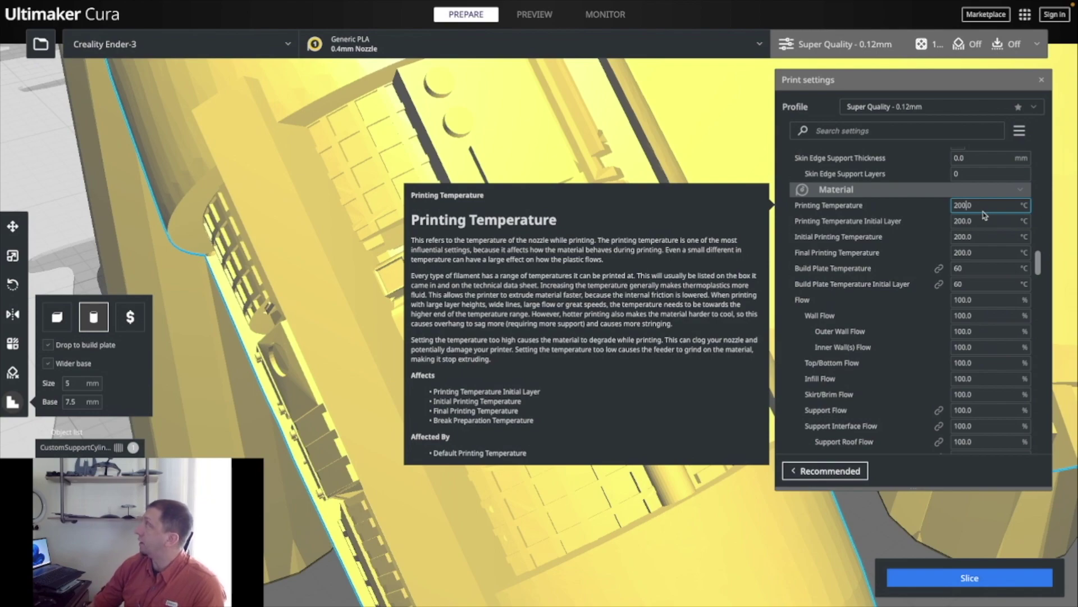
key(BackSpace)
key(BackSpace)
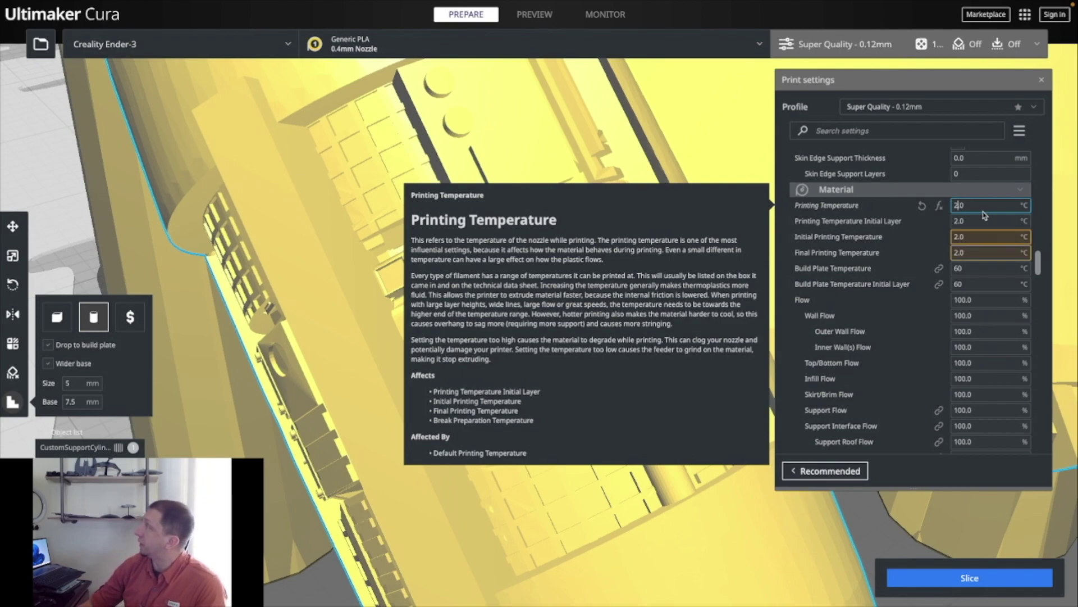
text(15.)
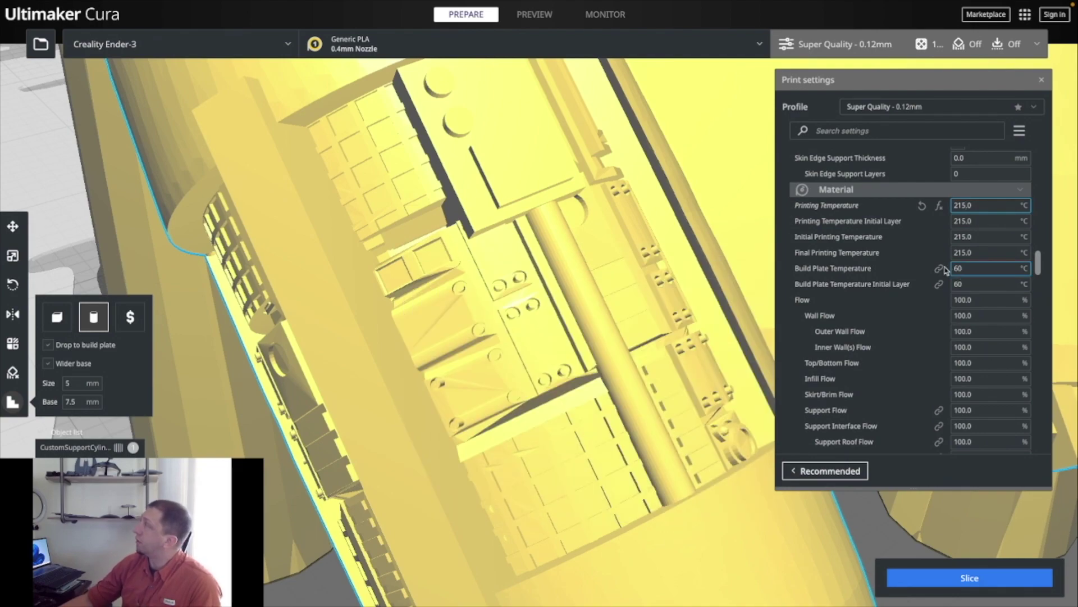
Scroll through the remaining settings to Support, where Generate Support is still off
scroll(908, 308, down, 1)
scroll(909, 309, down, 5)
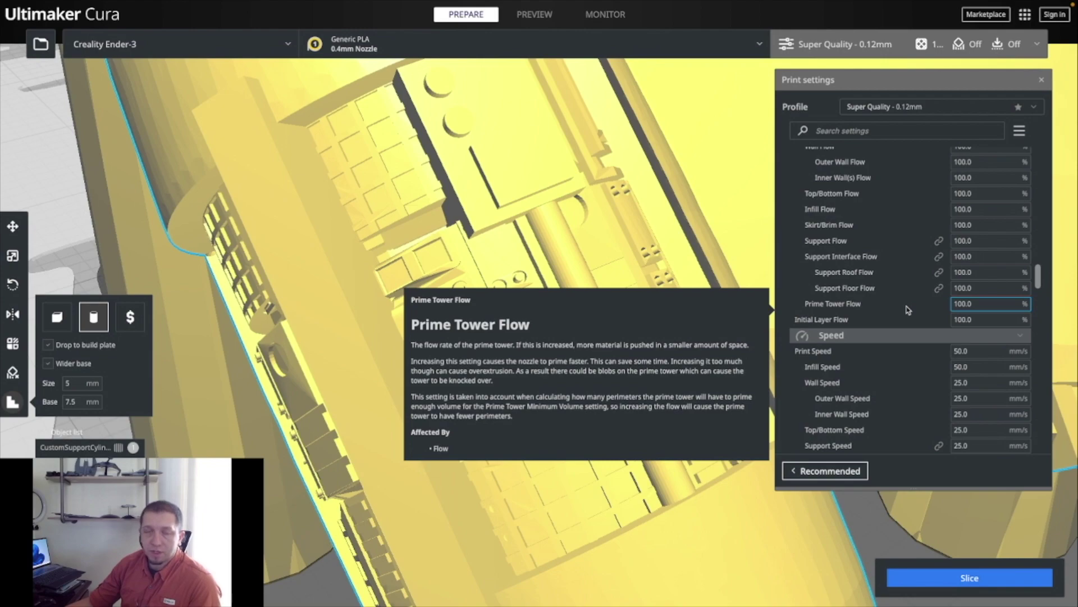
scroll(908, 309, down, 12)
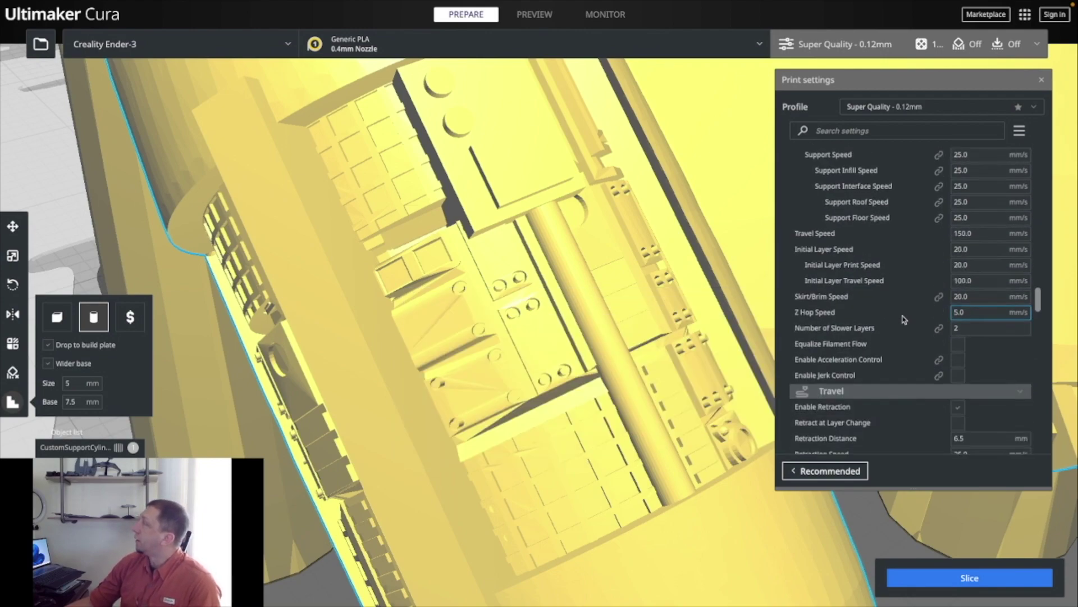
scroll(904, 319, down, 6)
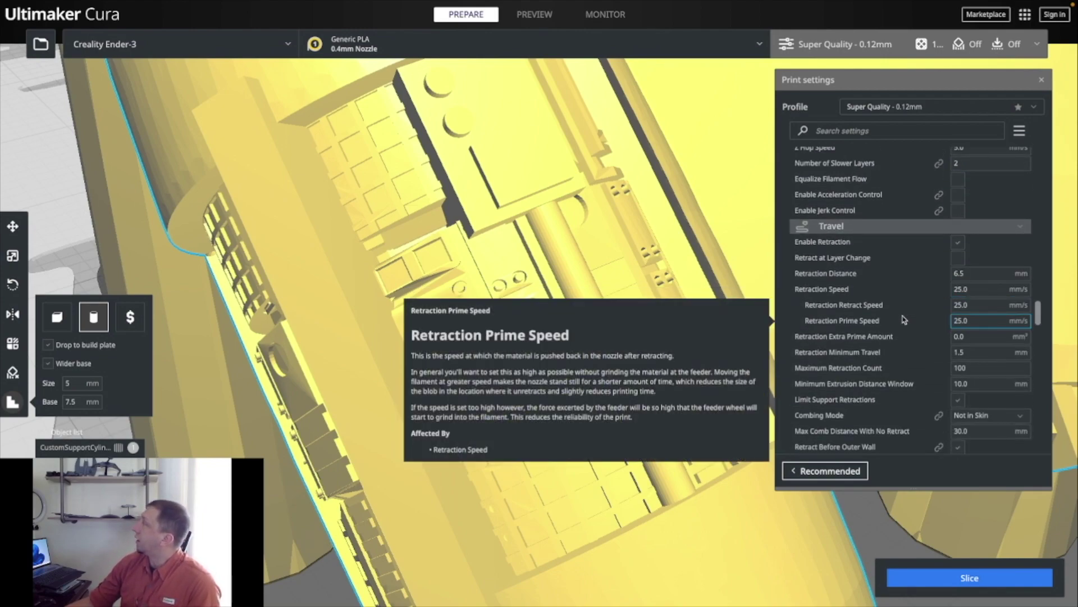
scroll(904, 320, down, 10)
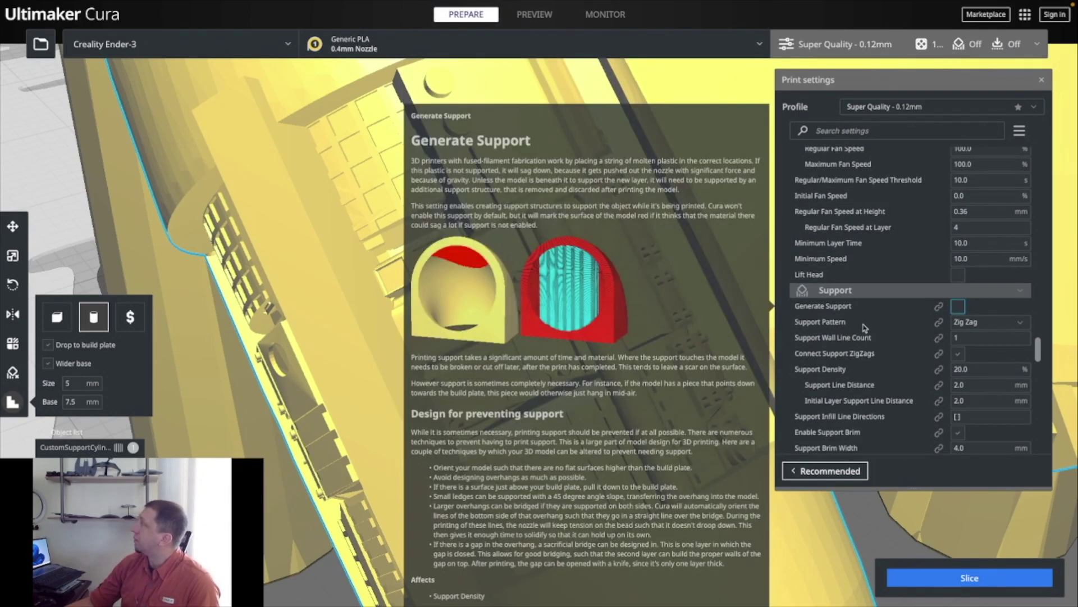
Enable Generate Support with a 70° Support Overhang Angle
click(959, 306)
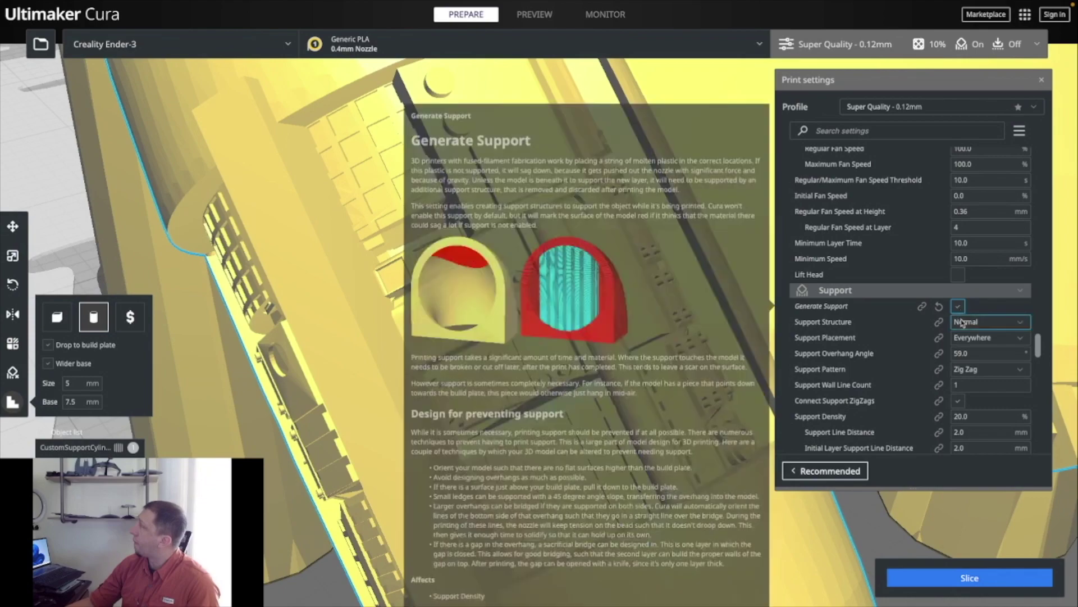
double_click(962, 353)
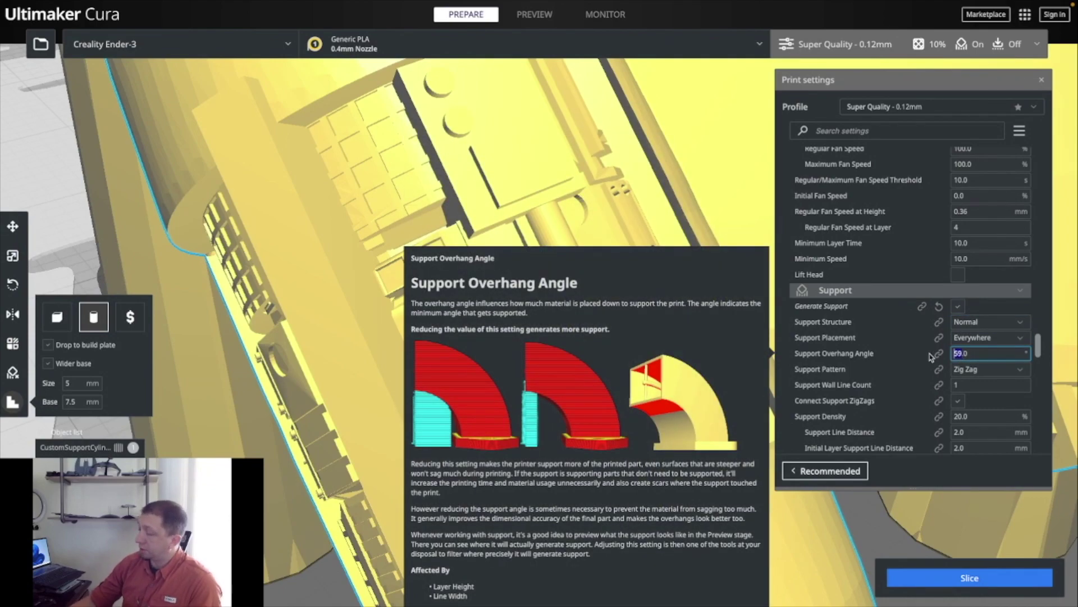
text(40)
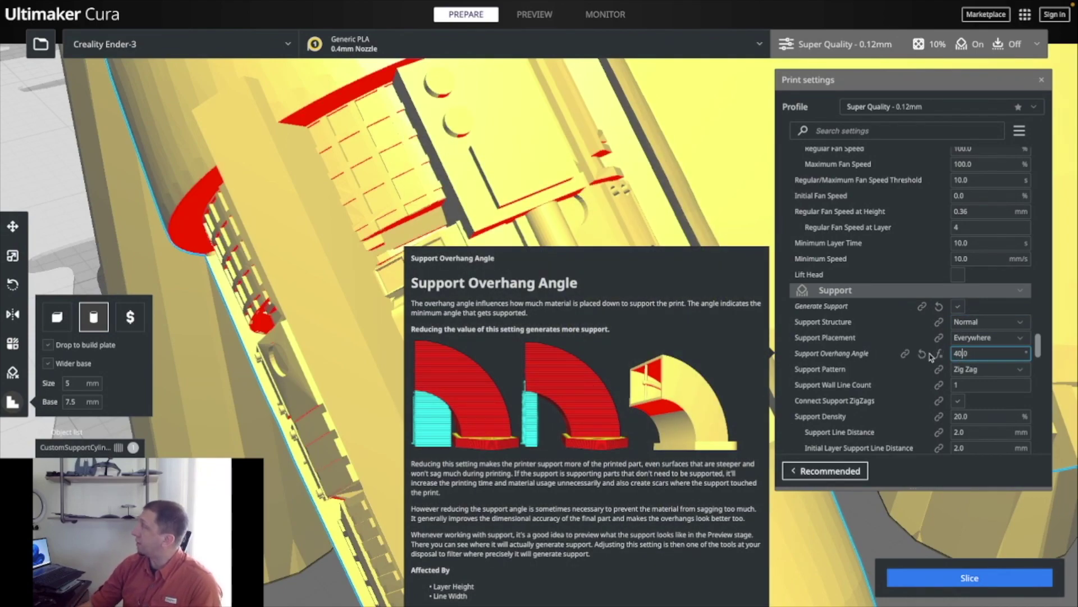
key(BackSpace)
key(BackSpace)
text(70)
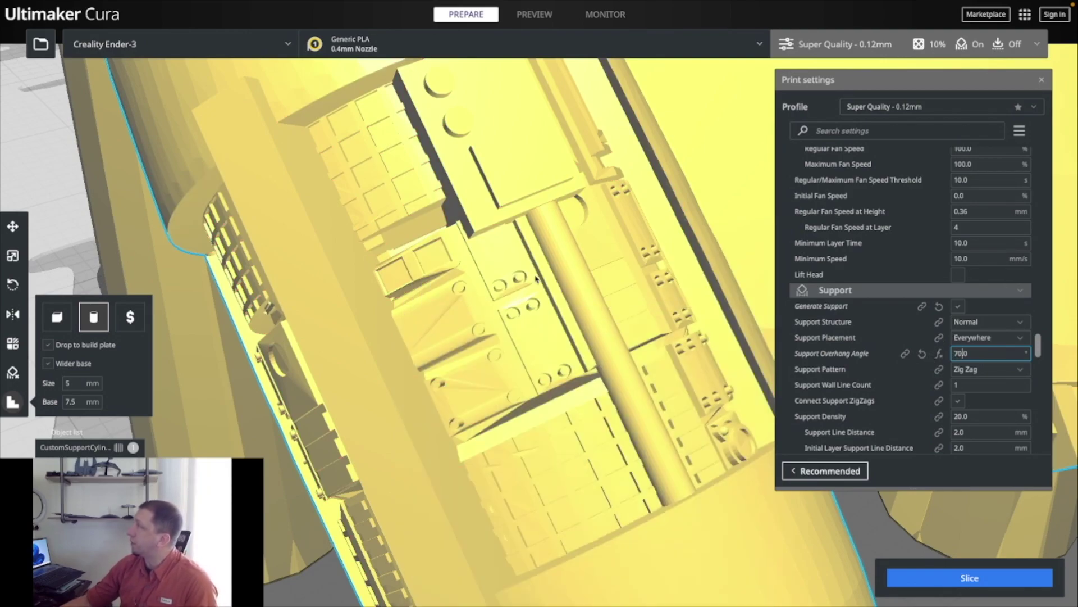
click(581, 302)
Delete the custom support cylinder beside the engine
scroll(580, 303, down, 10)
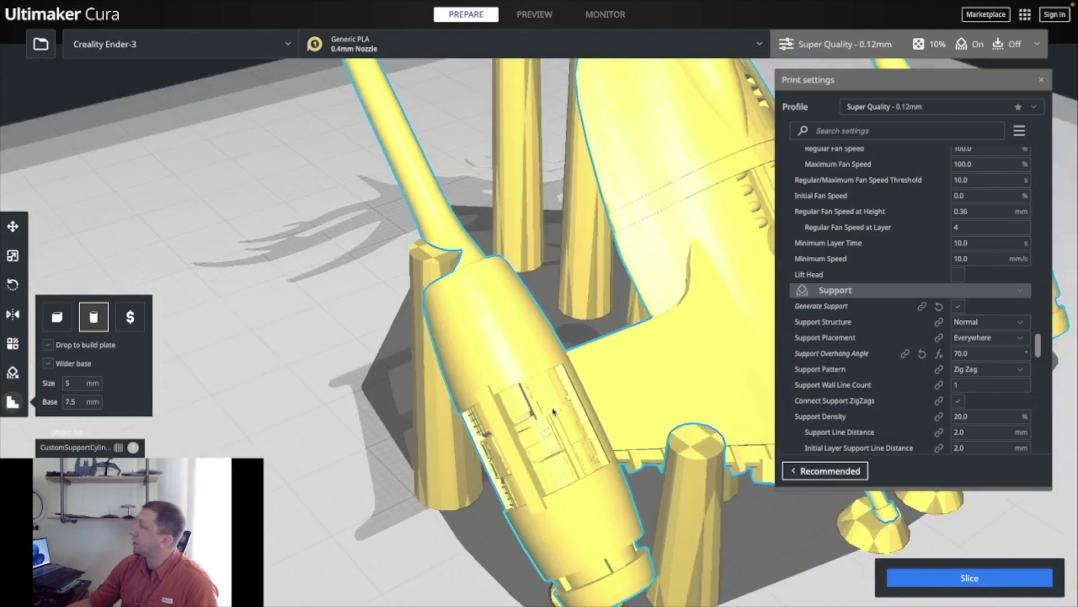
scroll(553, 411, down, 5)
click(632, 514)
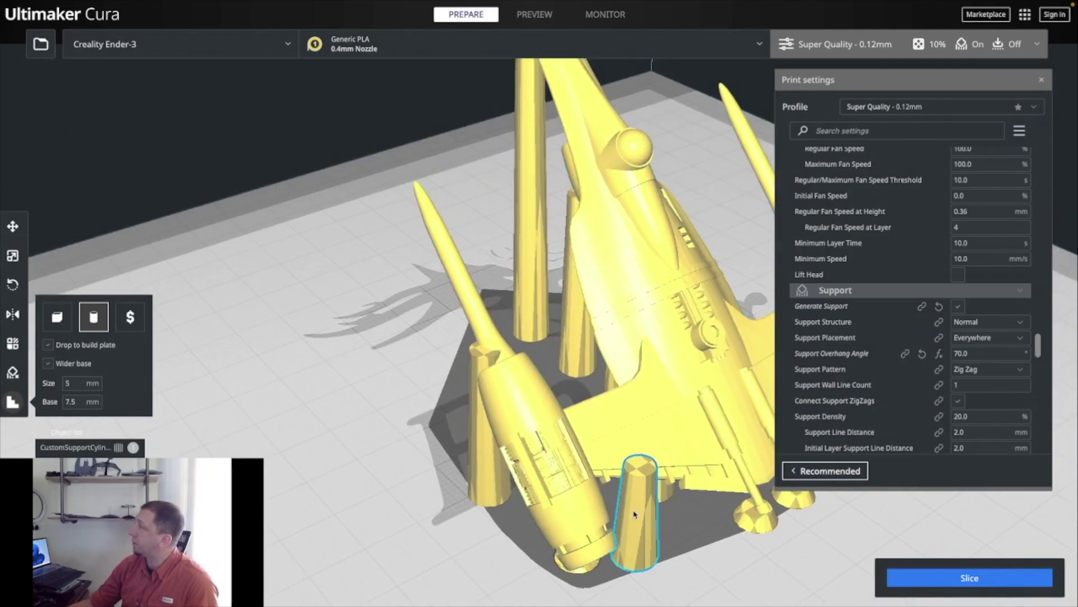
right_click(638, 512)
click(674, 460)
Slice the ship with supports: 6 hours 29 minutes, 17 g (5.83 m) of PLA
click(907, 577)
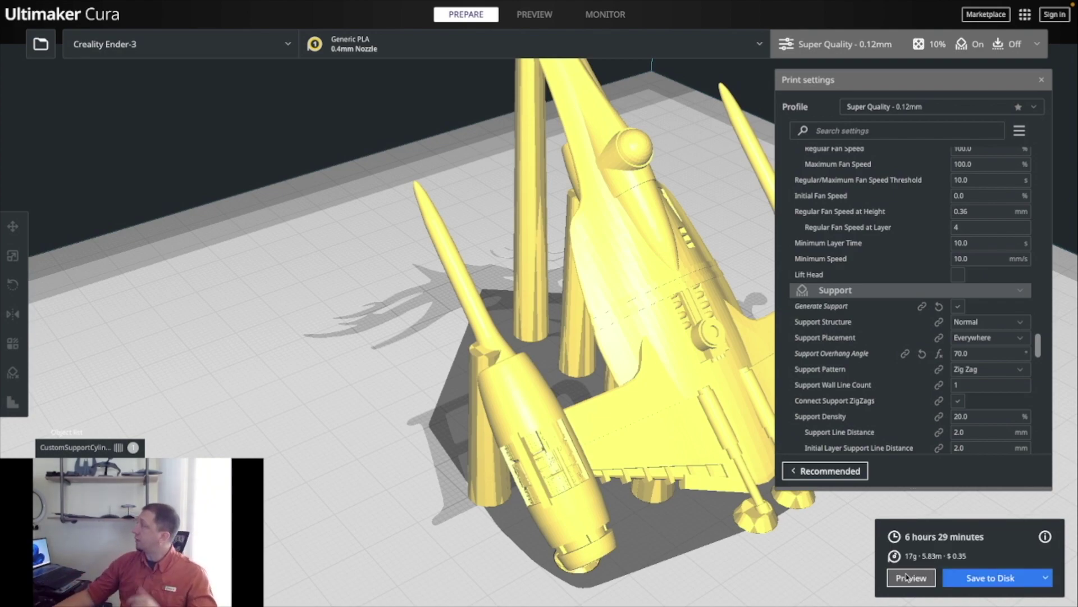
Open the layer Preview, orbit to inspect the supports, and scroll settings to Build Plate Adhesion
click(911, 577)
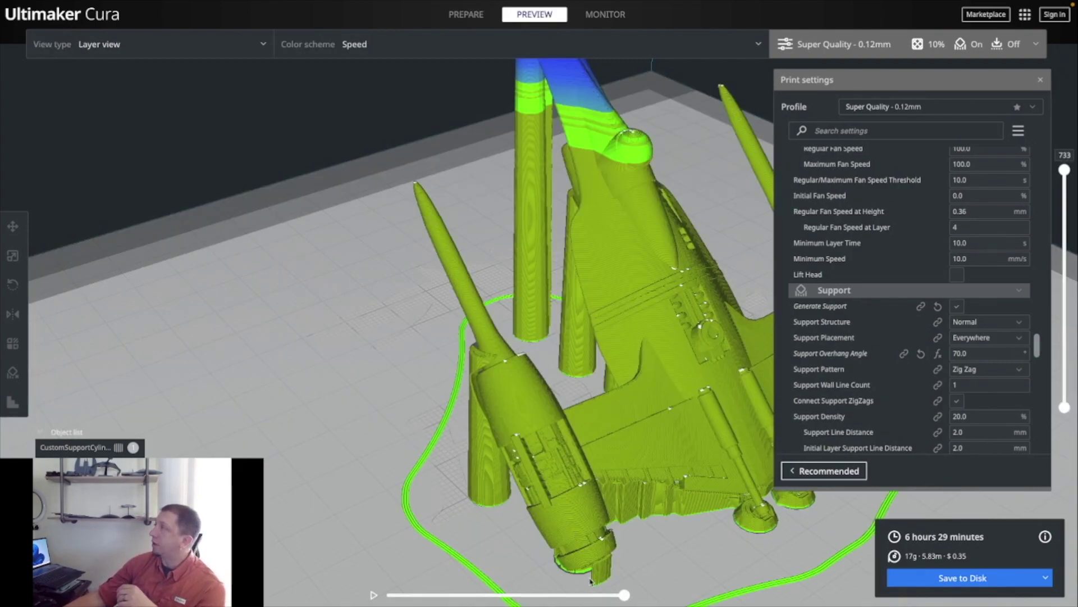
right_drag(440, 522, 544, 532)
right_drag(592, 492, 383, 528)
scroll(390, 500, down, 5)
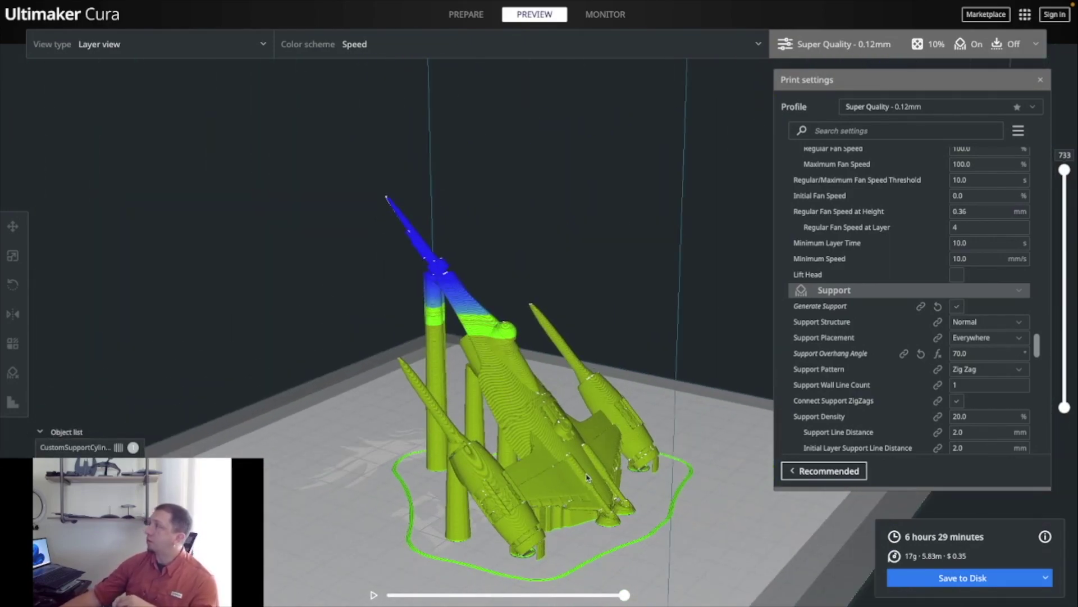
scroll(551, 491, down, 3)
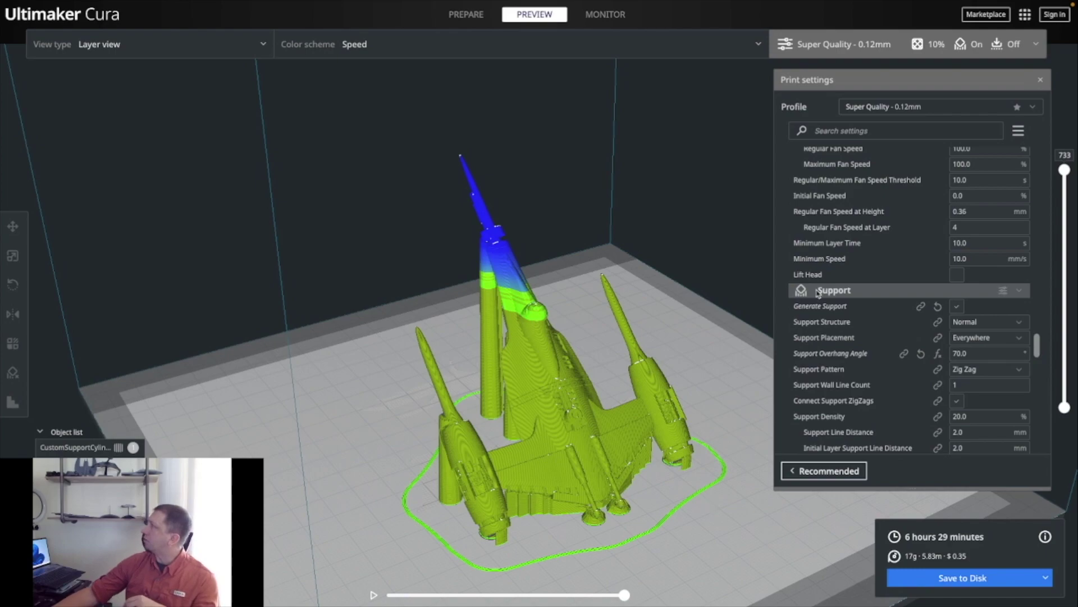
scroll(913, 354, down, 3)
scroll(914, 357, down, 7)
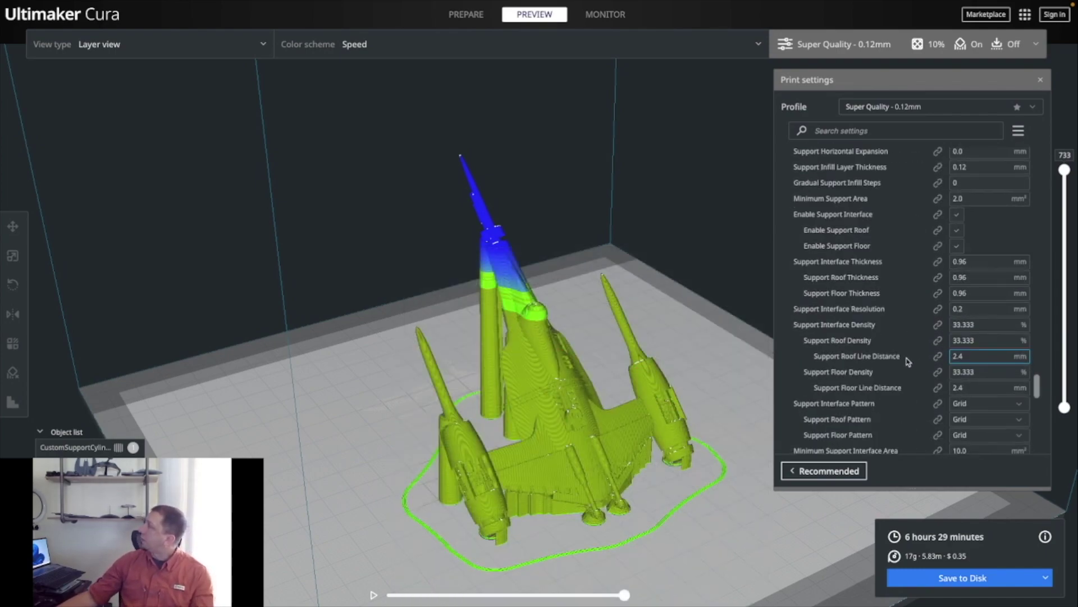
scroll(905, 365, down, 7)
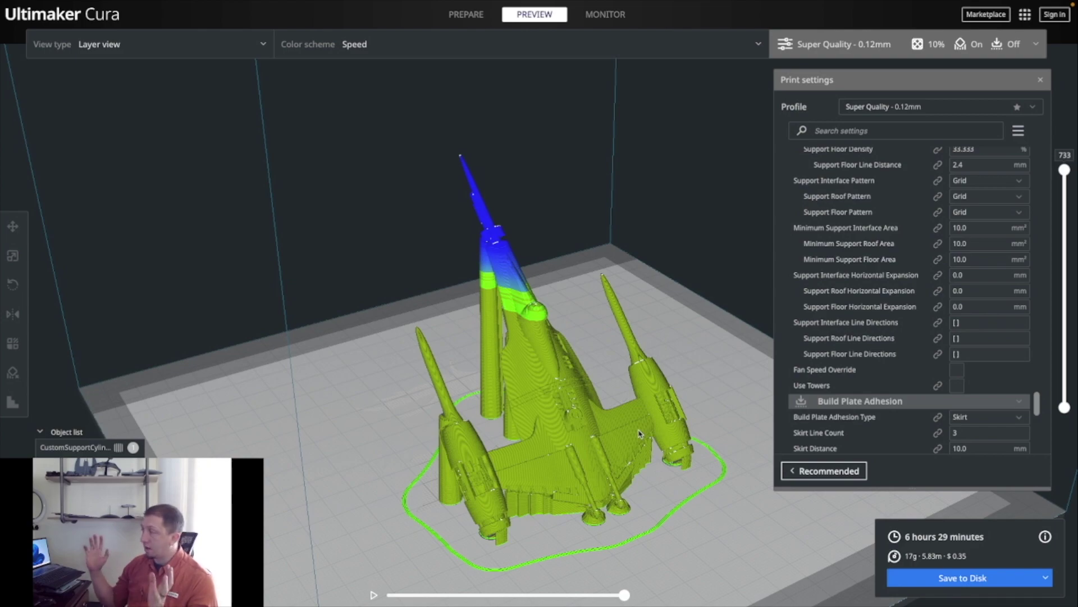
Set Build Plate Adhesion Type to Raft, then clear the ship from the build plate in PREPARE
click(987, 418)
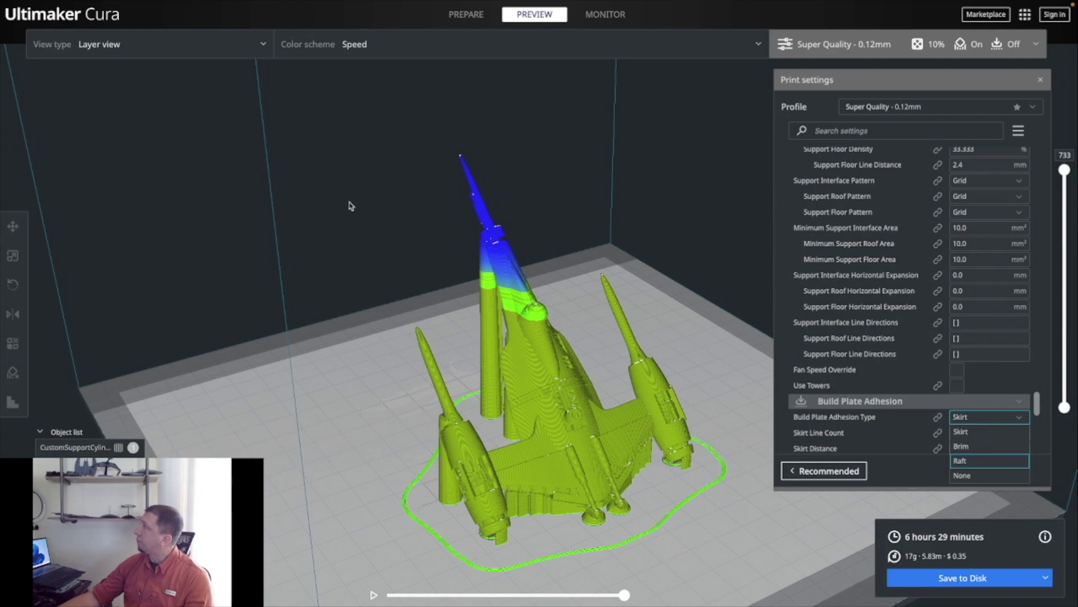
click(981, 461)
click(459, 15)
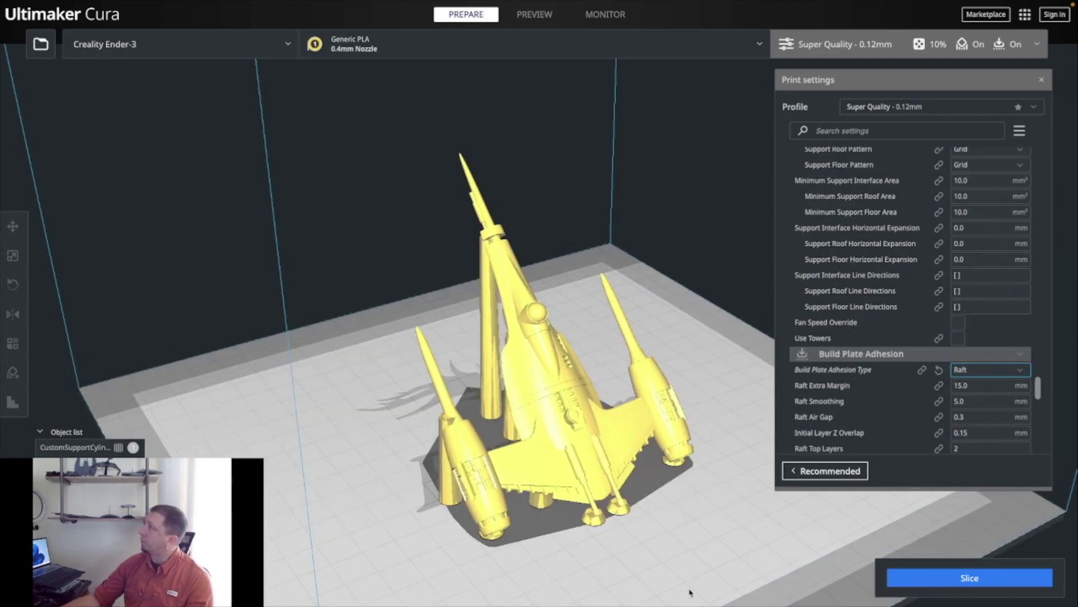
right_click(663, 520)
click(726, 515)
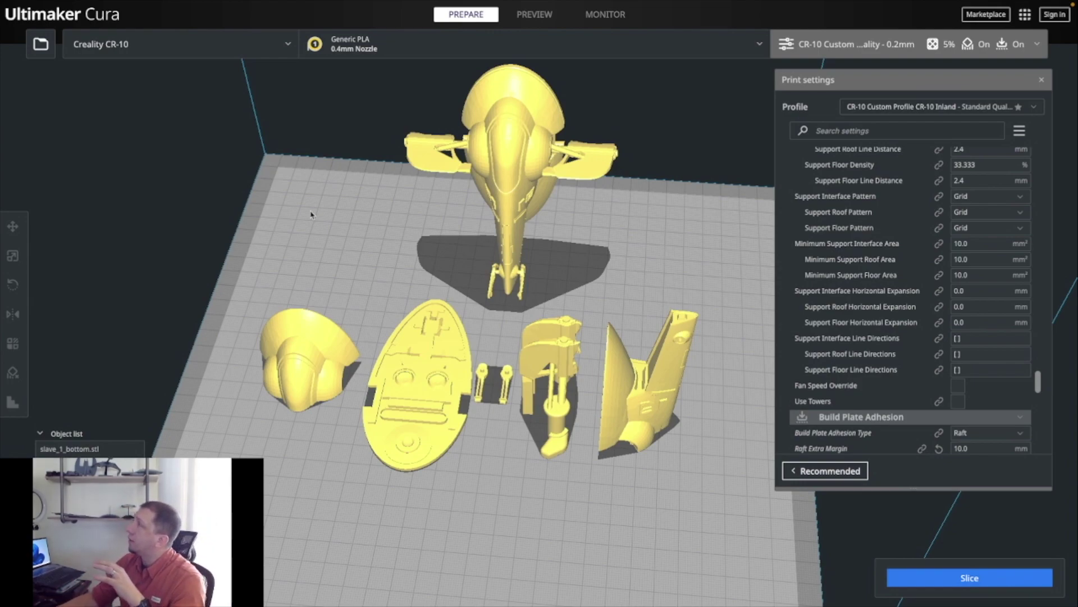
Orbit around the Slave 1 parts on the CR-10 plate, ending in a steeper top-down view
right_drag(686, 261, 514, 405)
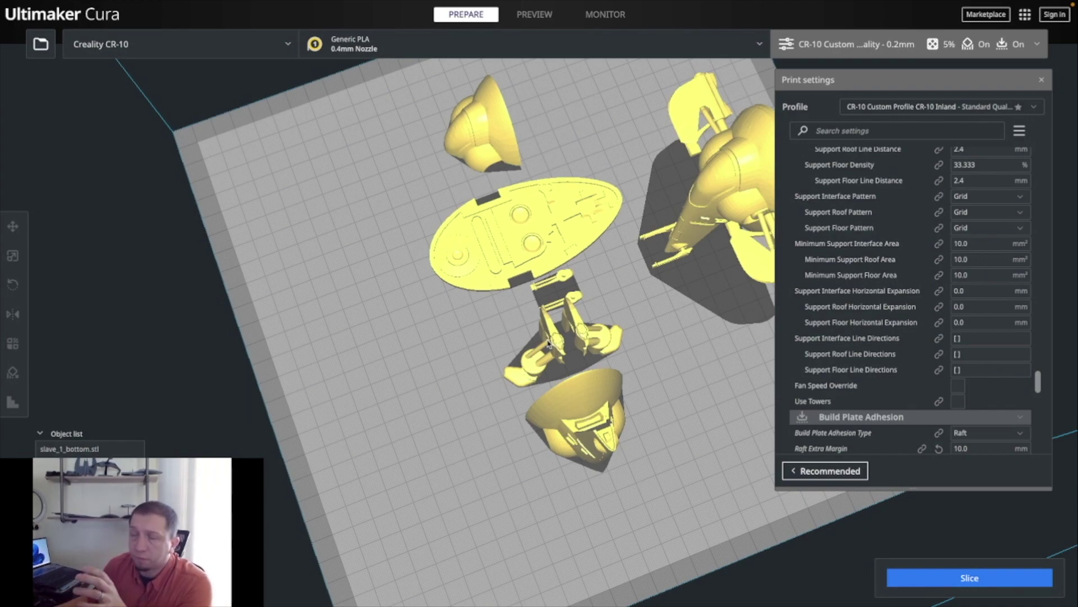
right_drag(542, 371, 730, 302)
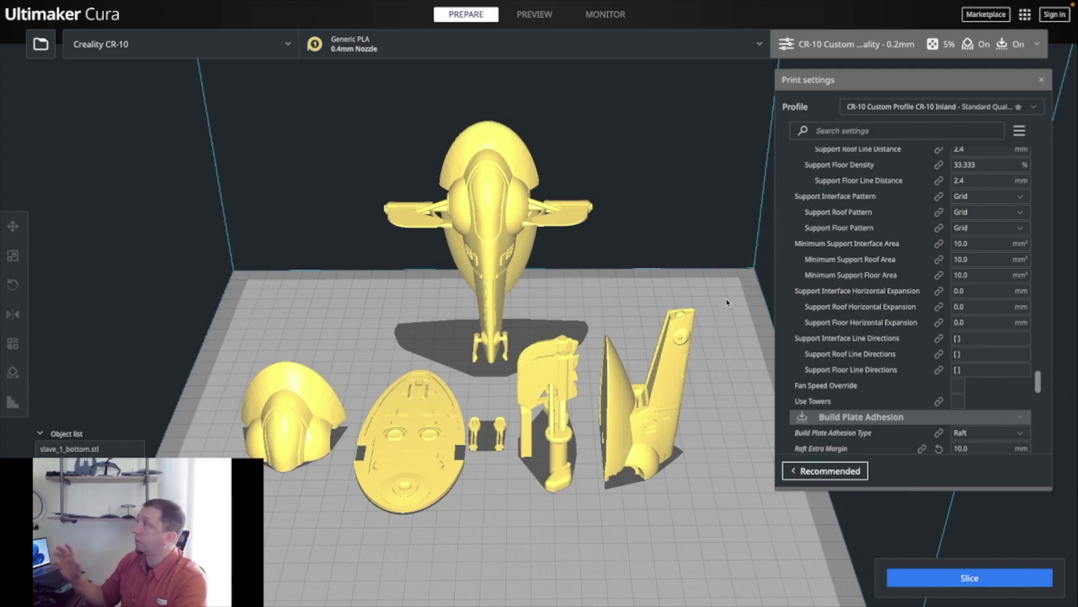
right_drag(728, 303, 528, 427)
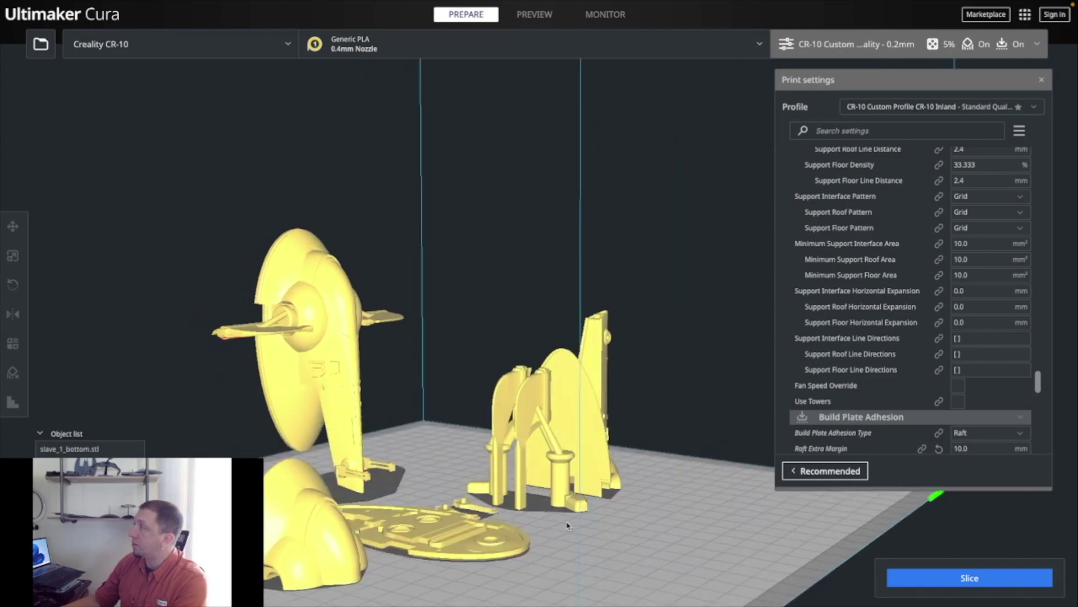
scroll(556, 368, up, 5)
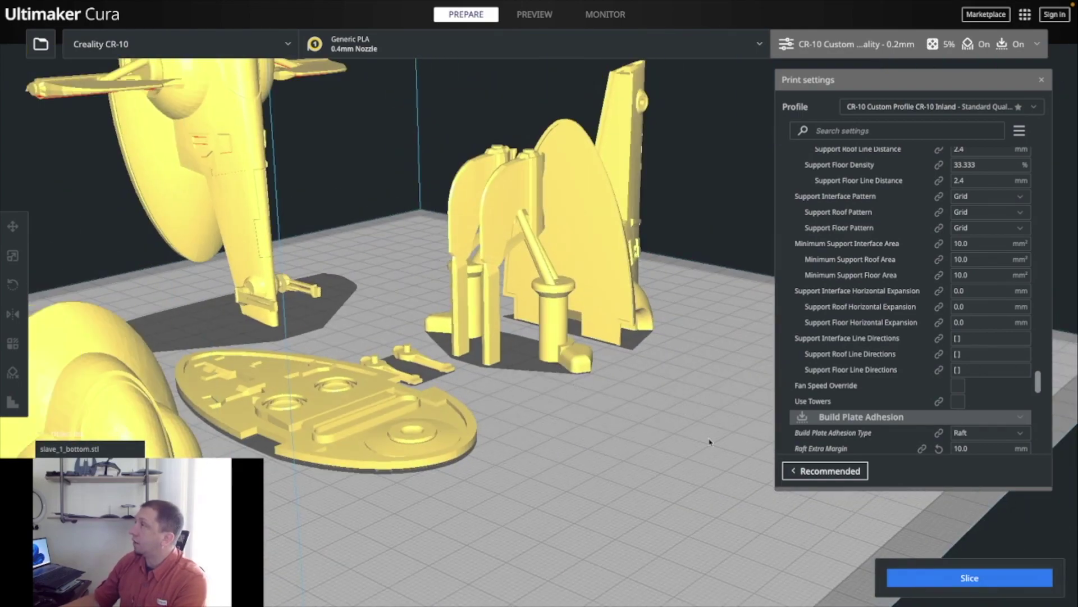
right_drag(556, 365, 539, 299)
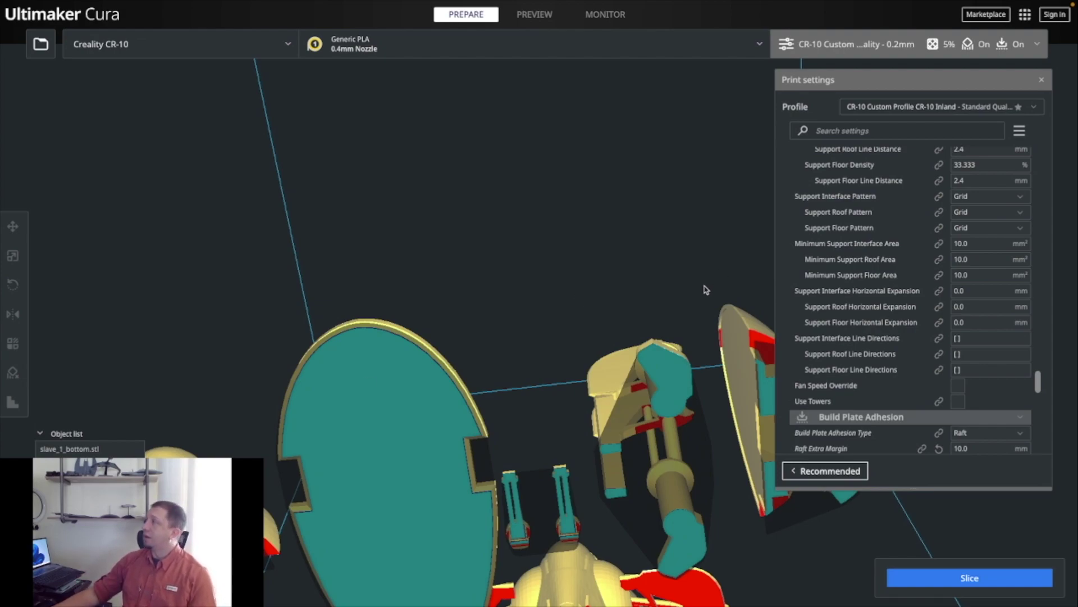
right_drag(706, 289, 700, 460)
scroll(699, 461, down, 5)
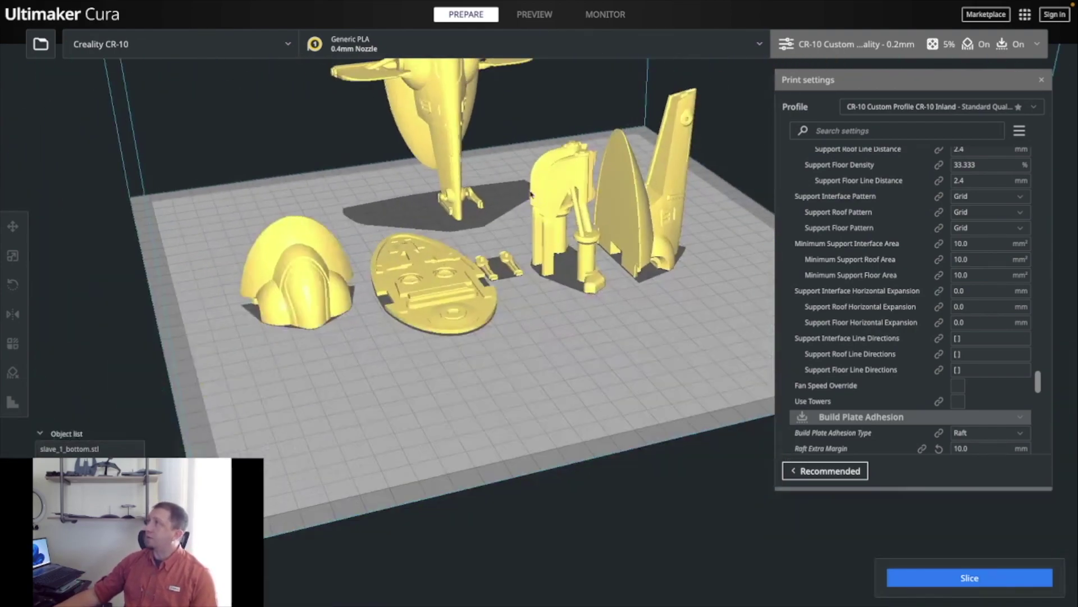
scroll(466, 93, up, 5)
scroll(478, 243, up, 3)
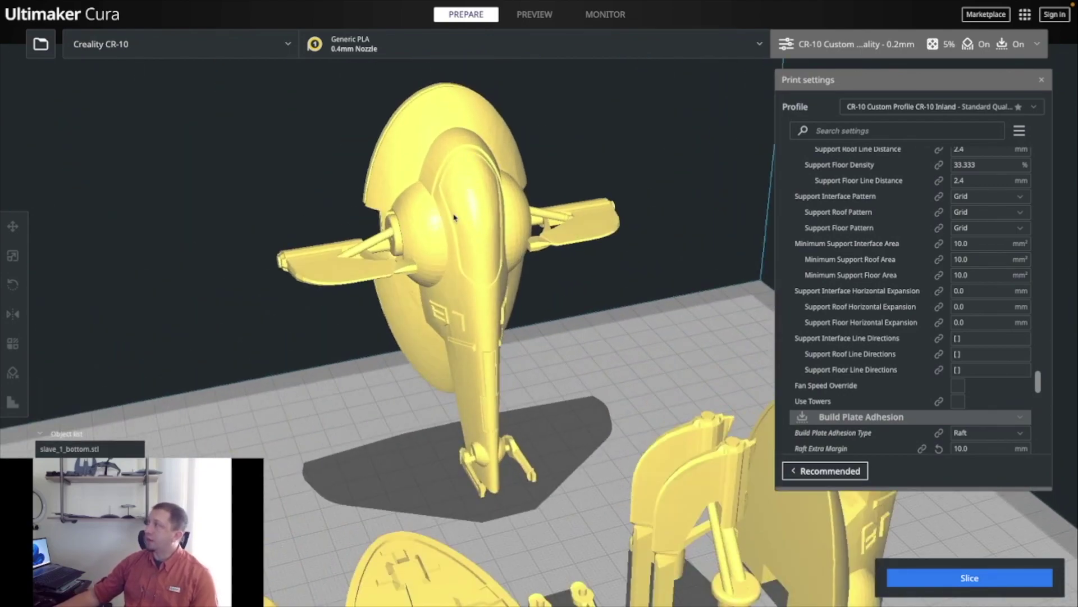
right_drag(455, 218, 594, 217)
scroll(594, 217, down, 3)
scroll(267, 416, up, 3)
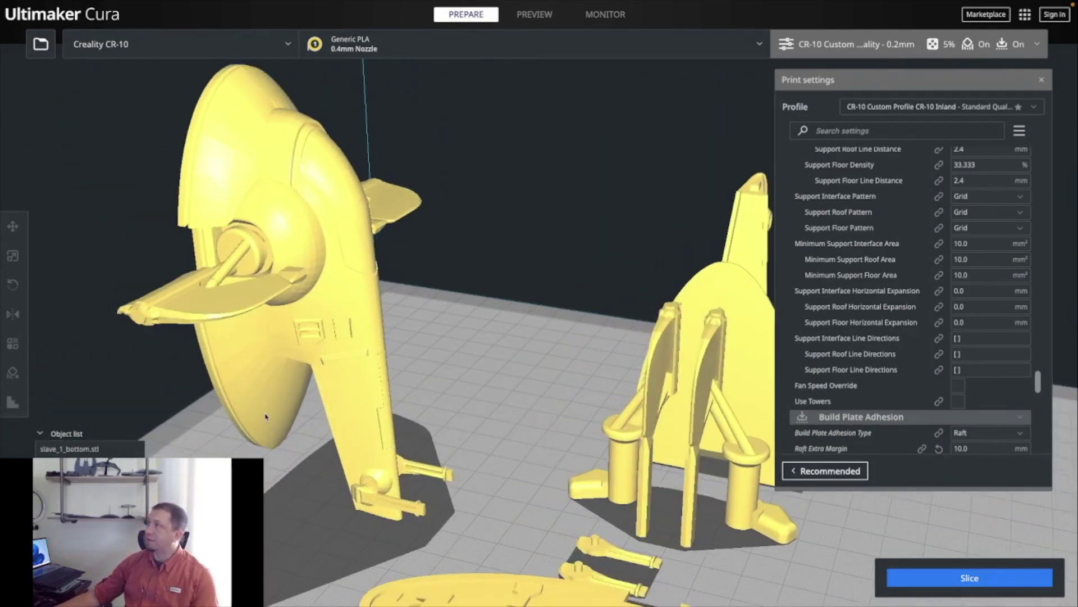
right_drag(267, 417, 375, 387)
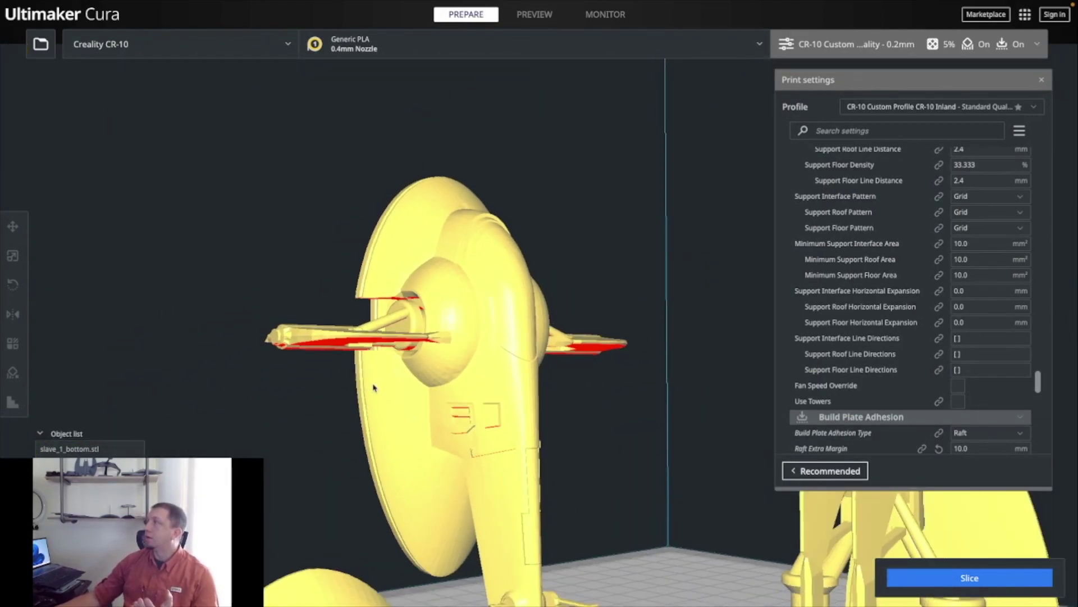
scroll(391, 456, down, 5)
right_drag(478, 484, 425, 500)
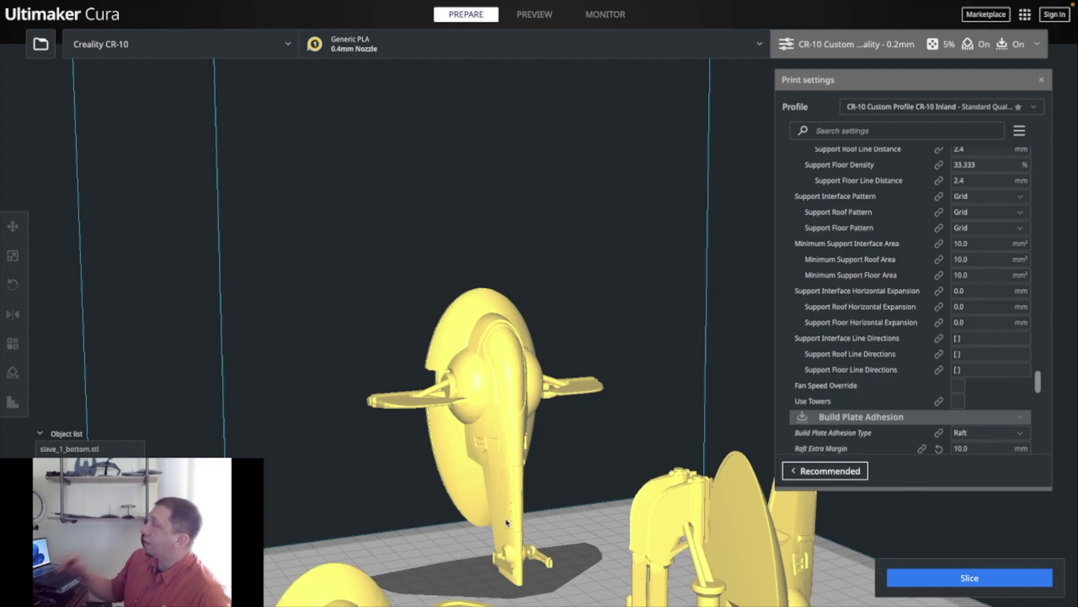
right_drag(637, 485, 556, 484)
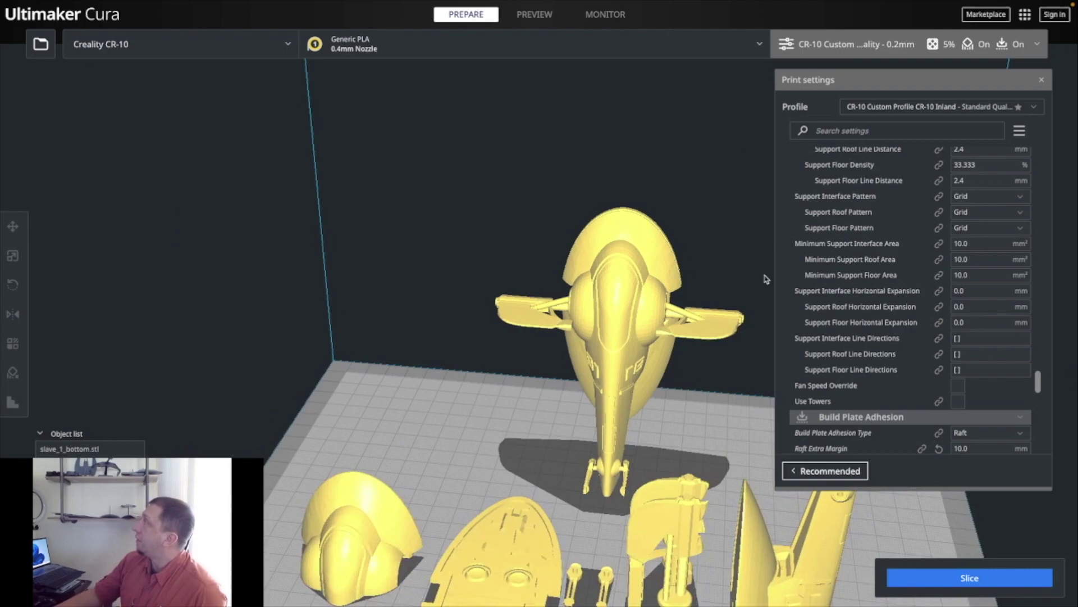
scroll(910, 253, up, 15)
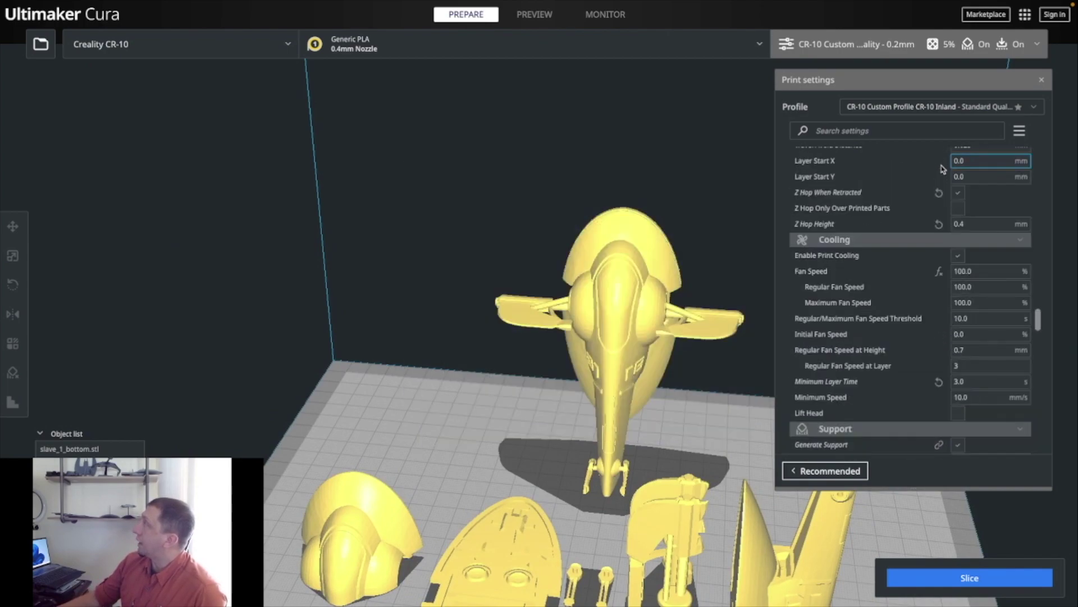
scroll(943, 169, up, 20)
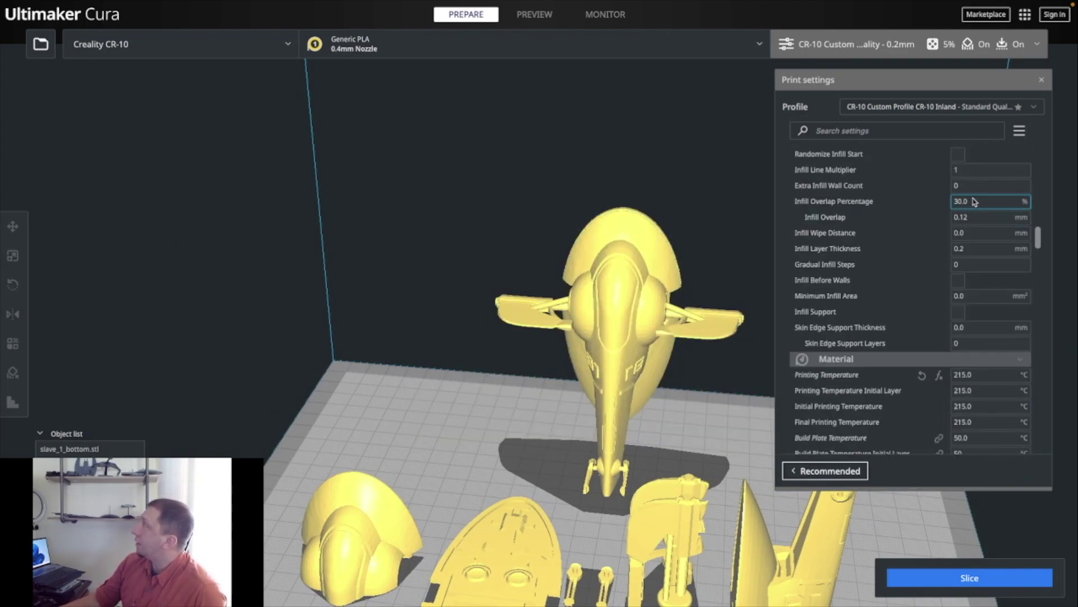
scroll(974, 202, up, 20)
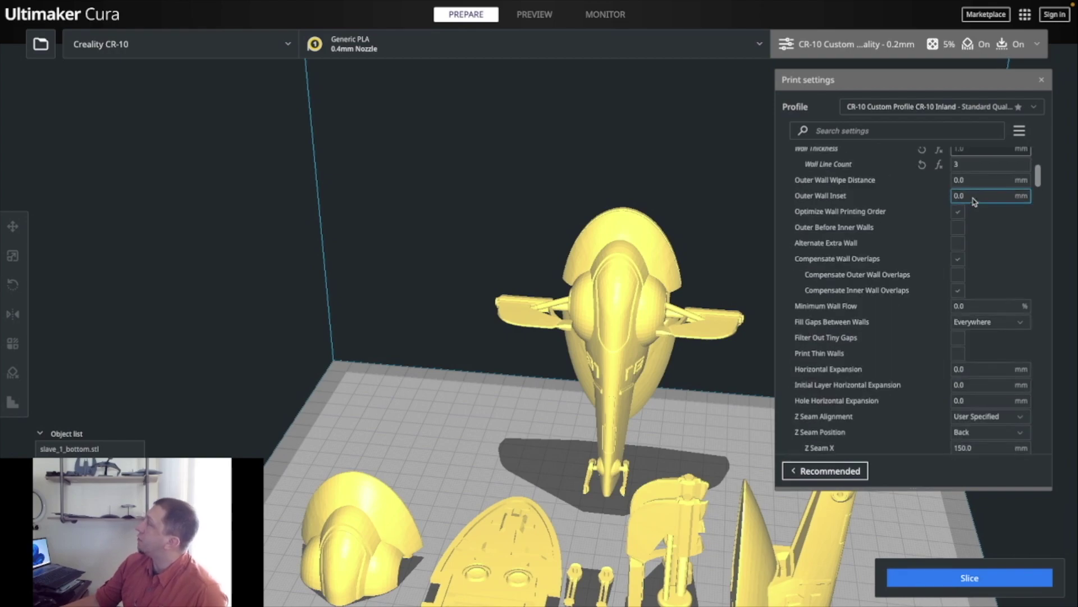
scroll(975, 201, up, 5)
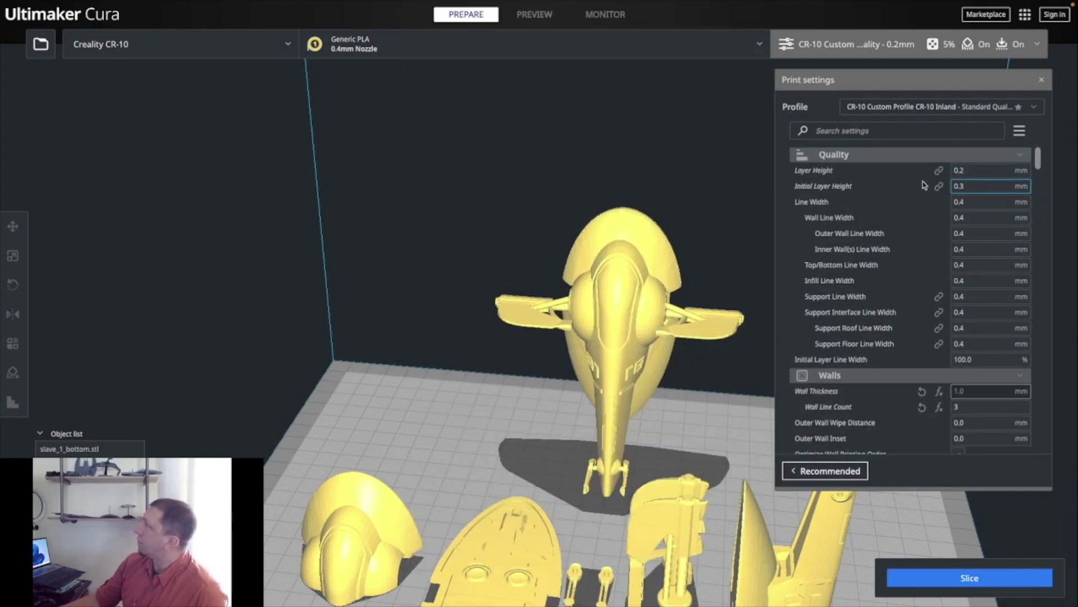
scroll(986, 354, down, 5)
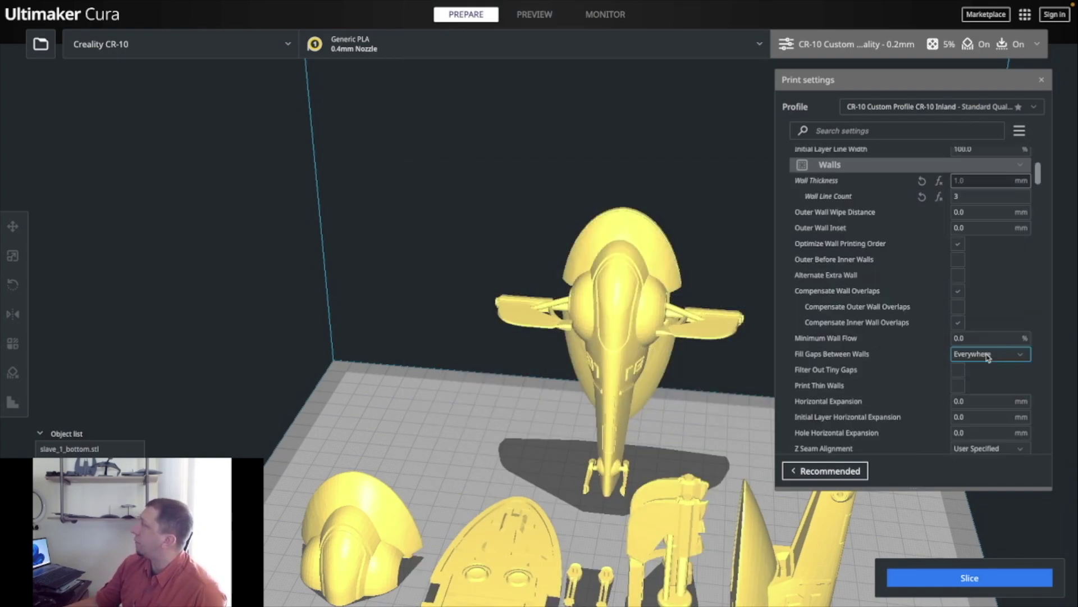
scroll(989, 357, down, 5)
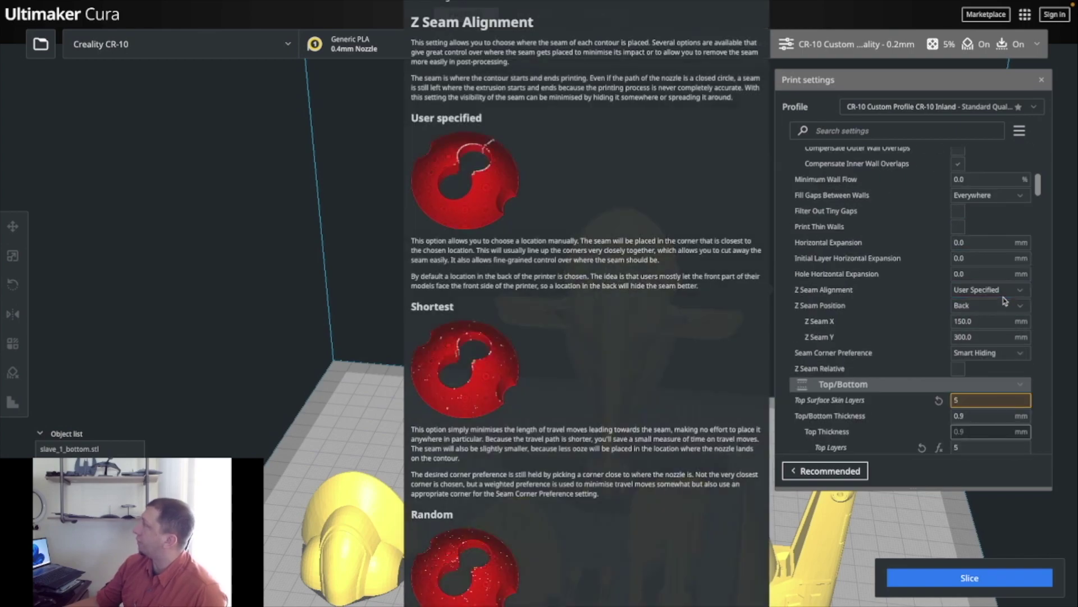
scroll(1004, 314, down, 2)
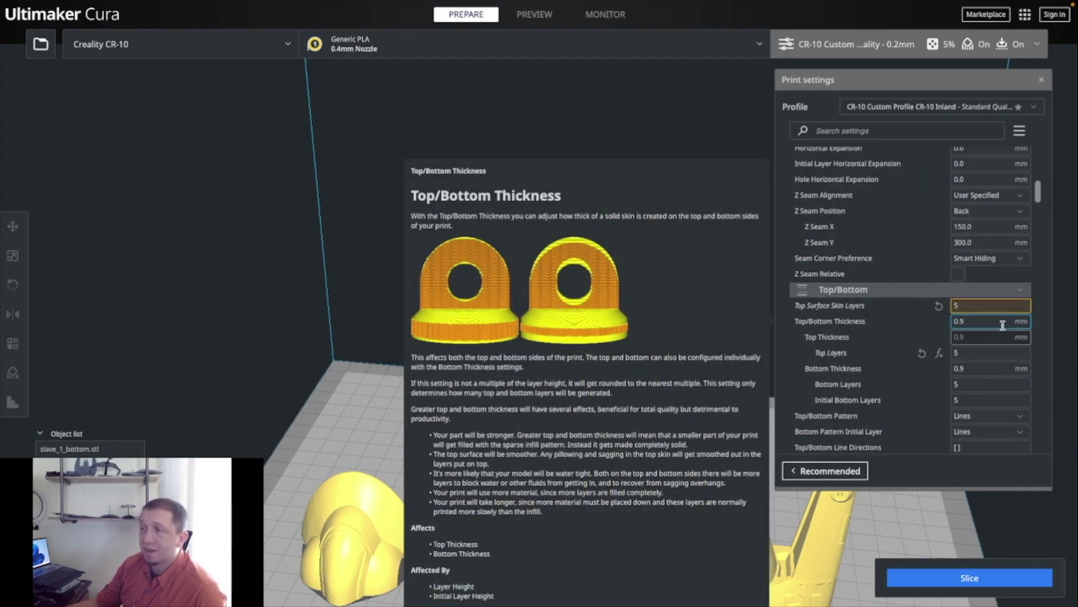
scroll(1003, 325, down, 3)
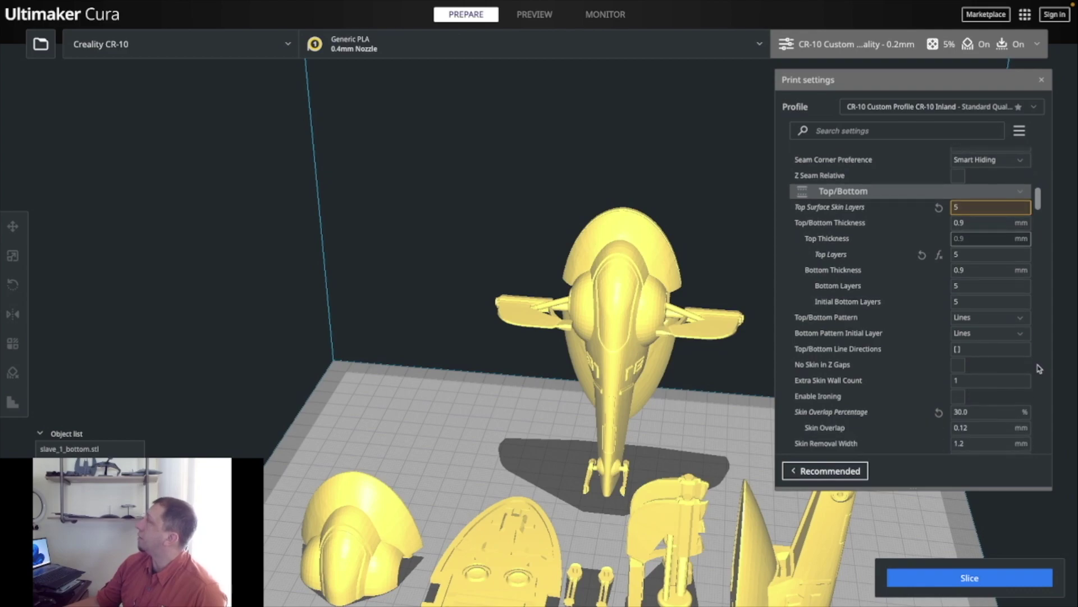
scroll(1039, 368, down, 5)
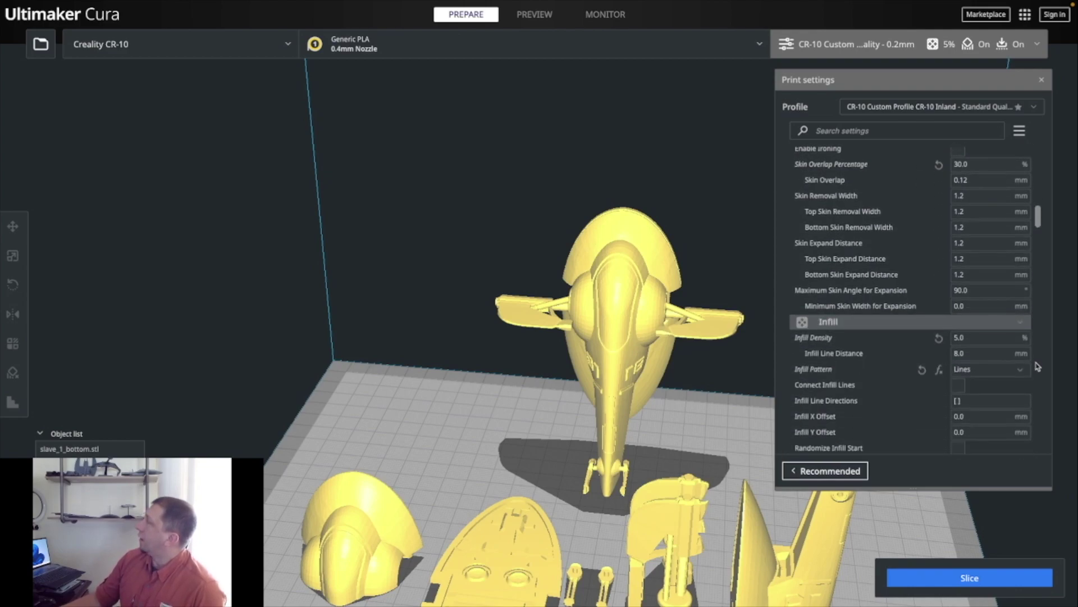
scroll(989, 335, down, 2)
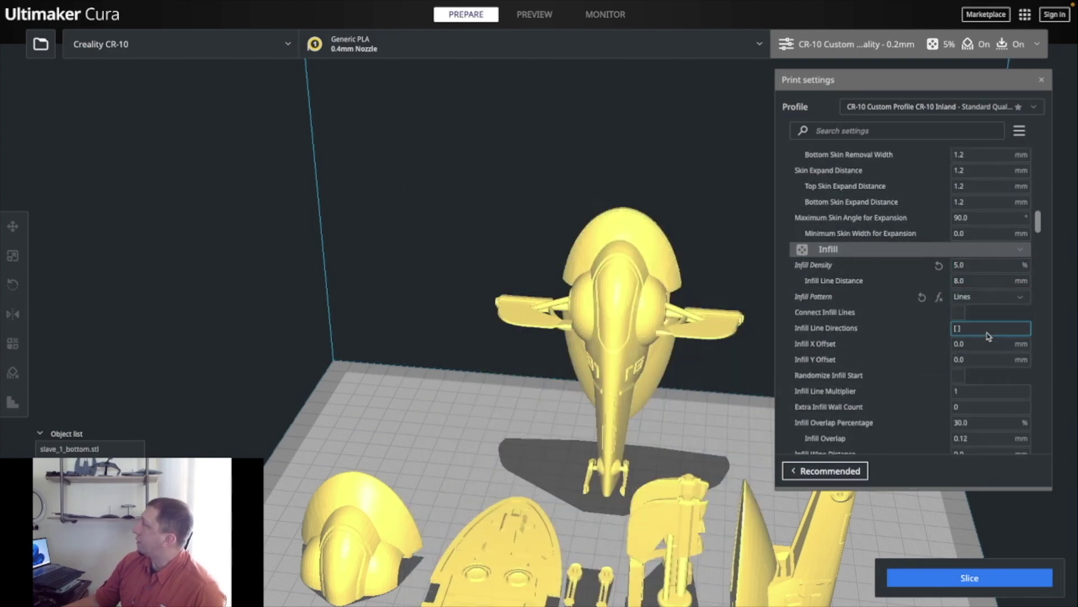
scroll(989, 336, down, 7)
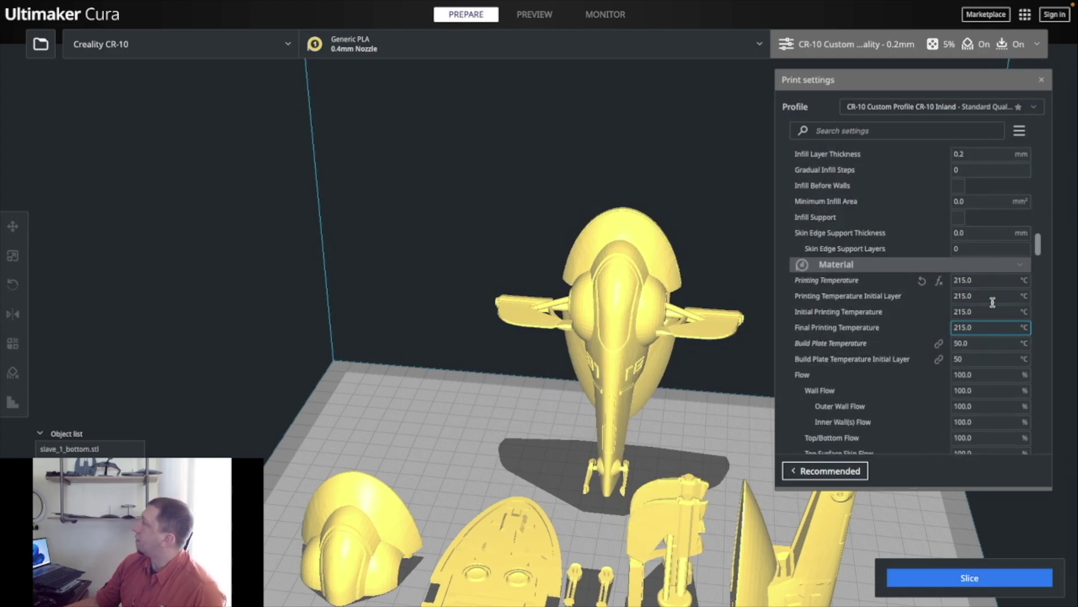
mouse_move(975, 344)
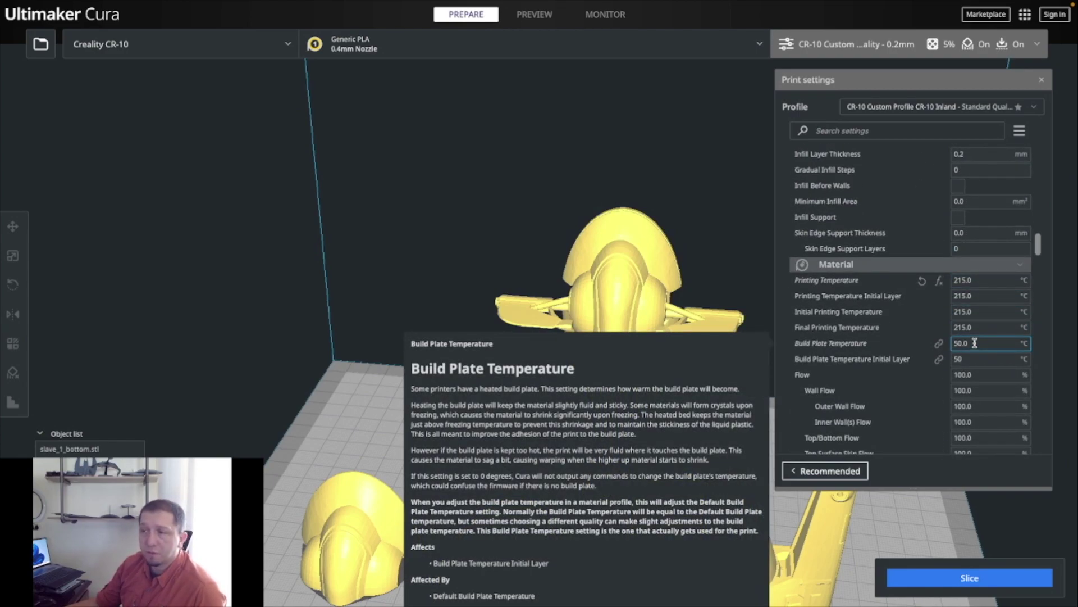
scroll(721, 291, down, 5)
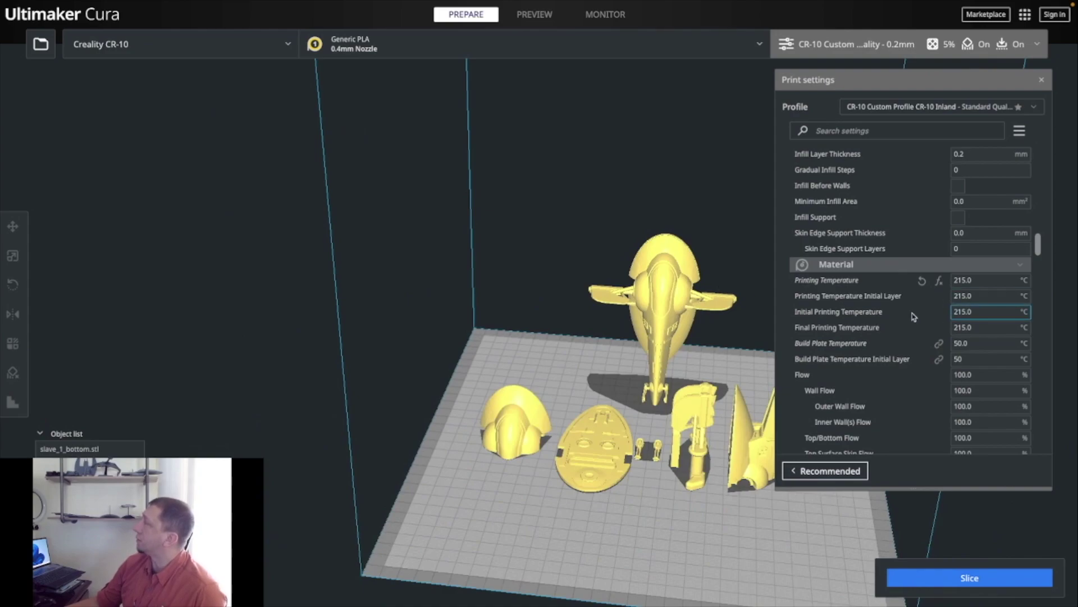
scroll(913, 316, down, 6)
mouse_move(927, 322)
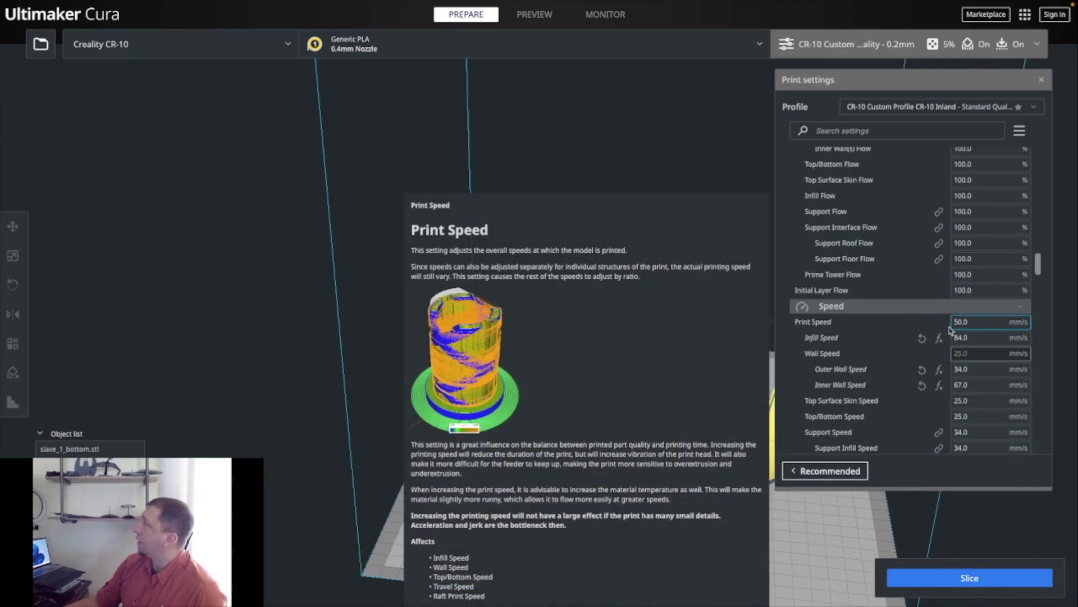
scroll(1036, 362, down, 5)
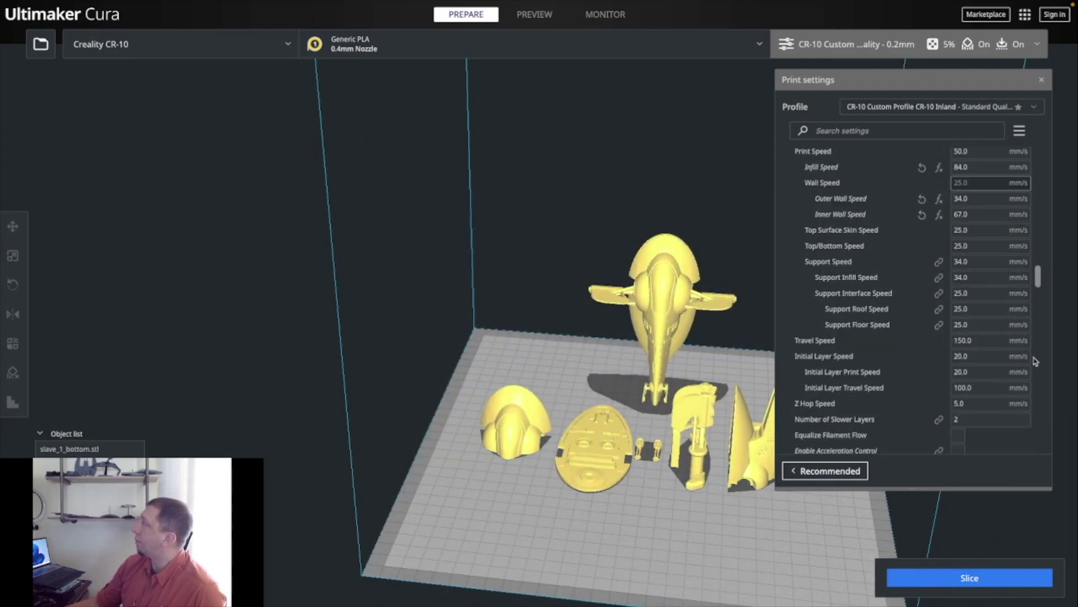
scroll(1035, 361, down, 6)
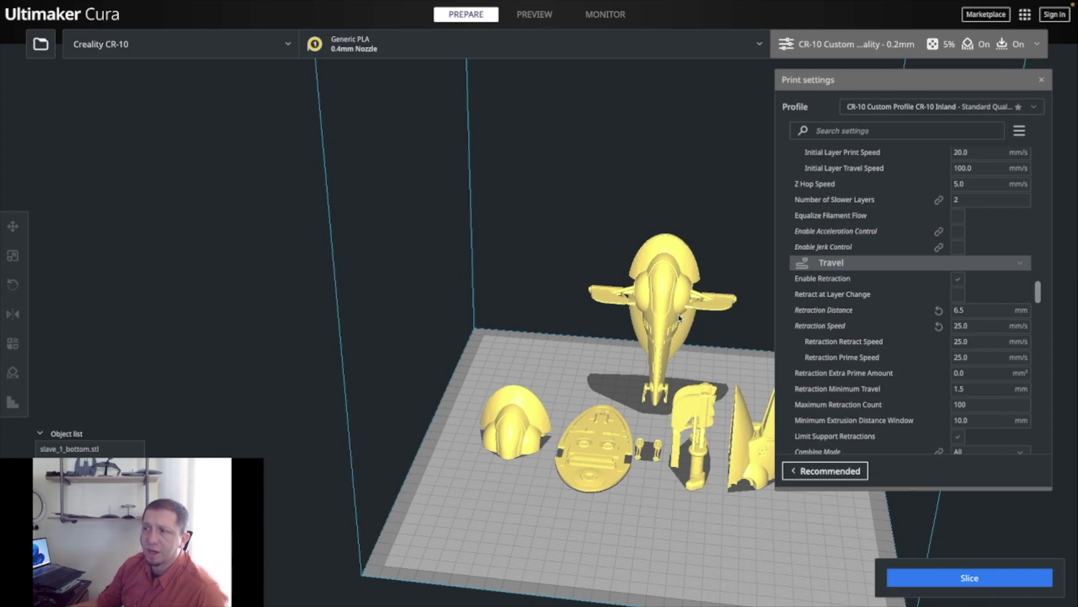
scroll(730, 309, down, 1)
scroll(823, 296, down, 1)
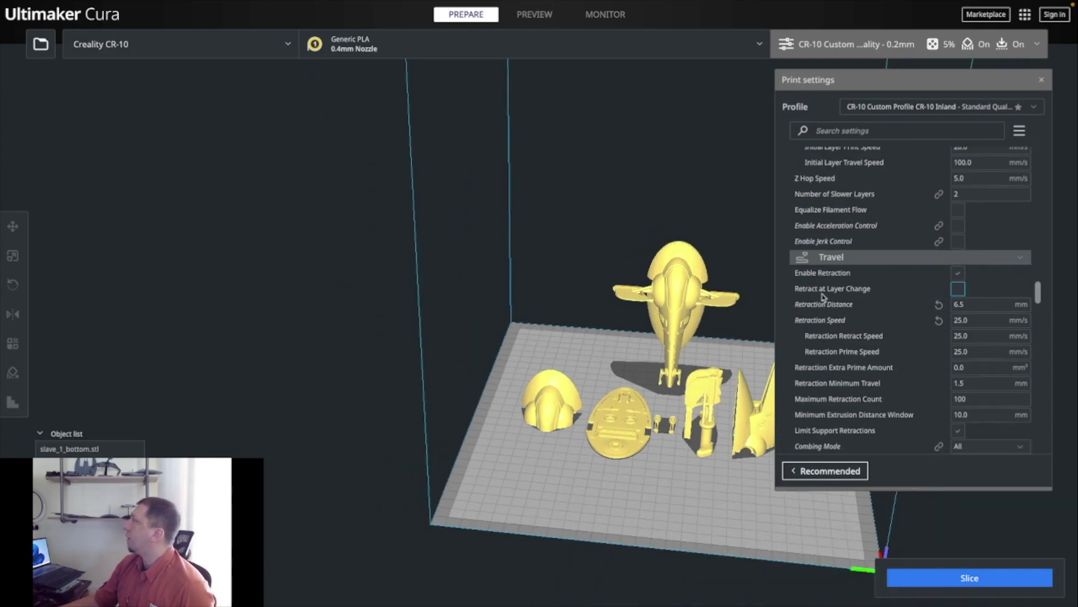
scroll(823, 296, down, 6)
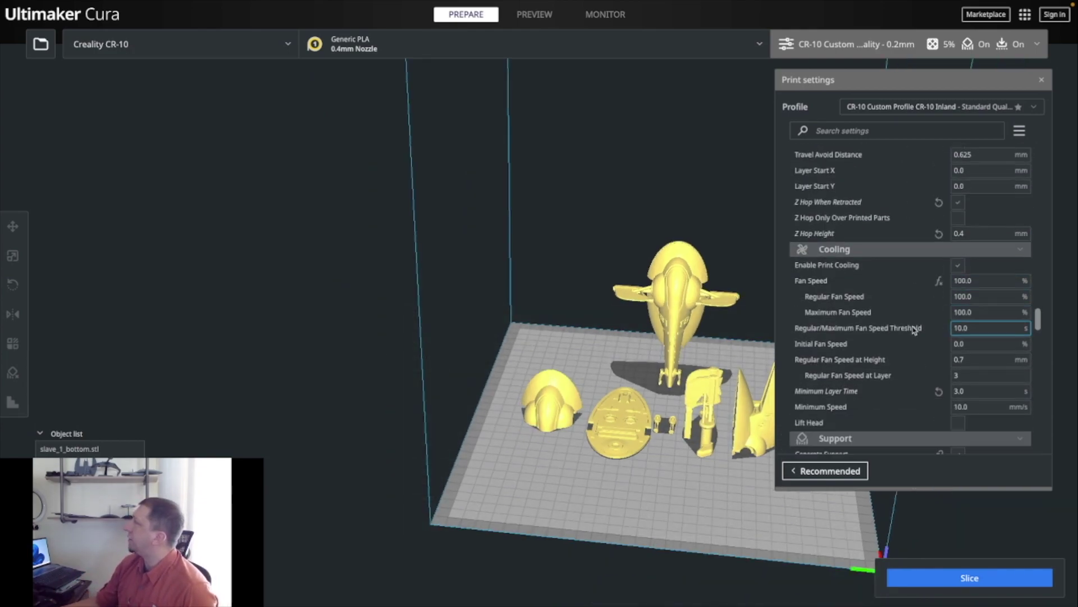
scroll(916, 331, down, 6)
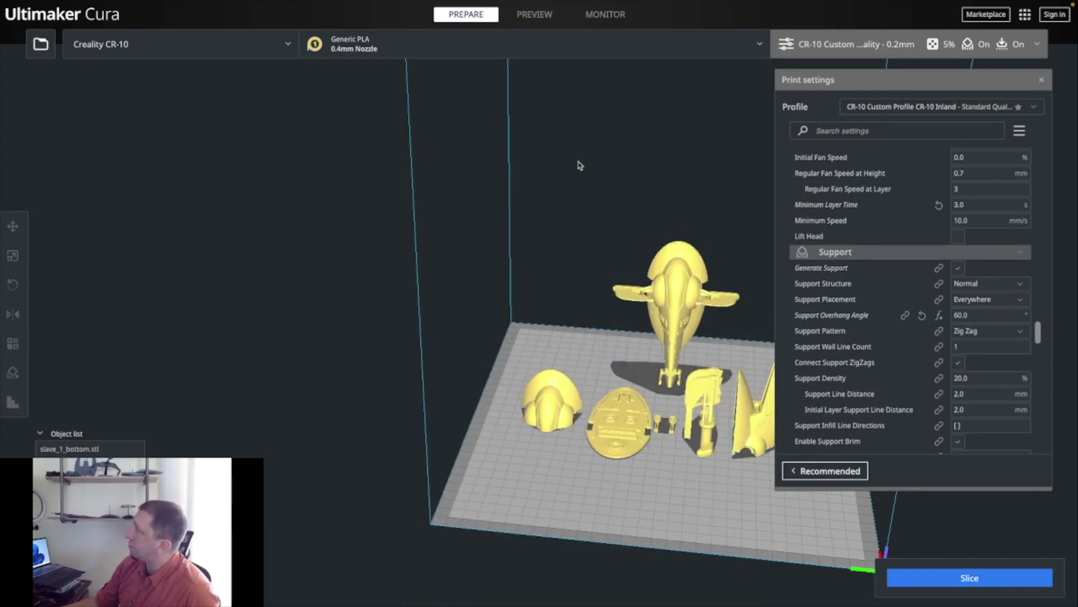
right_drag(645, 317, 651, 384)
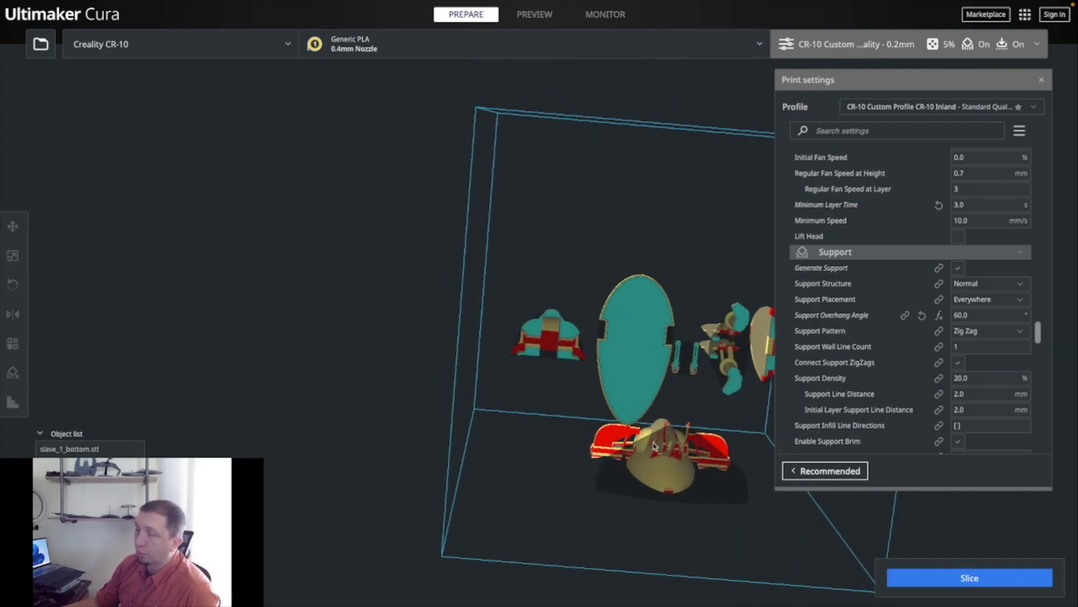
right_drag(653, 446, 655, 596)
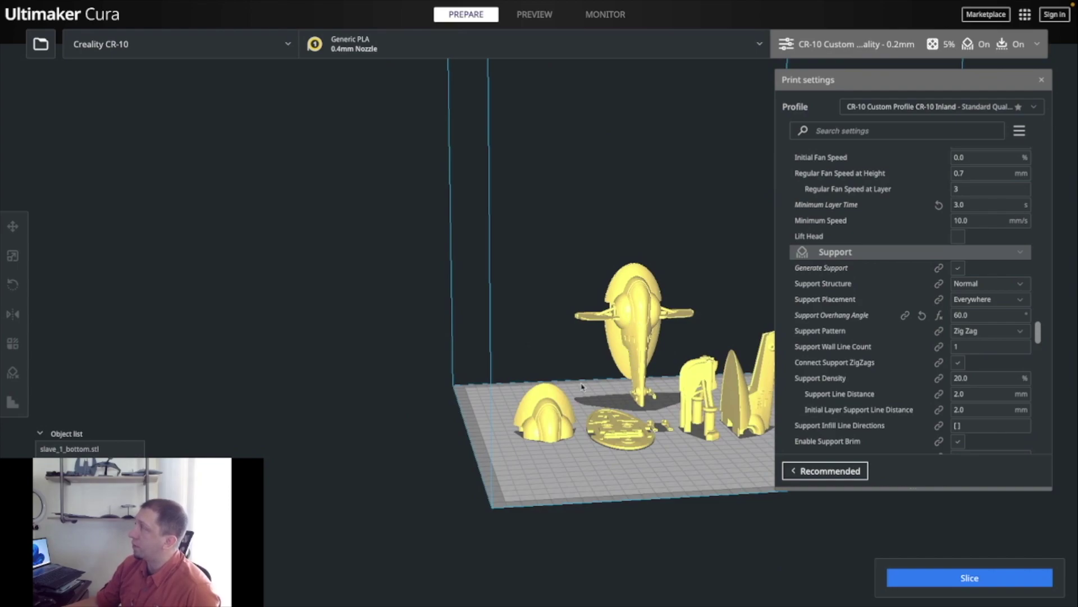
right_drag(582, 387, 484, 394)
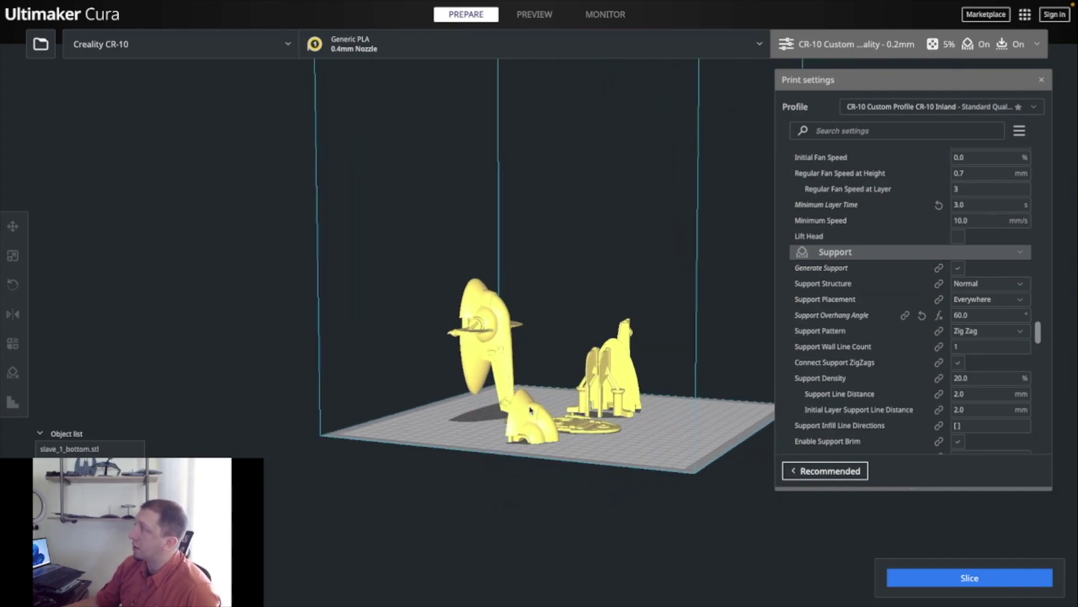